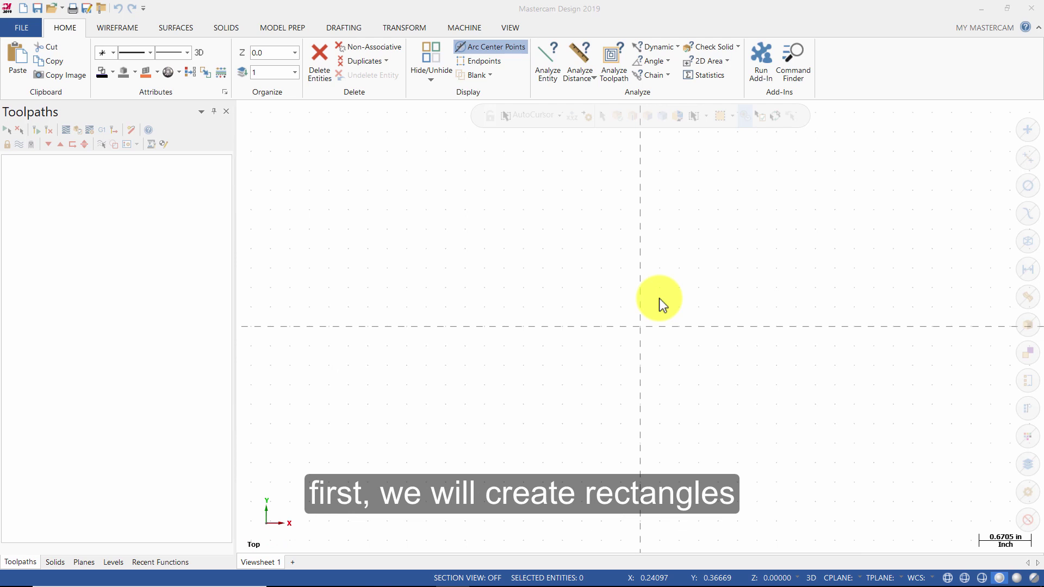
# Step: Draw a 6 × 6 rectangle, anchored to its center, at the origin
pyautogui.click(119, 27)
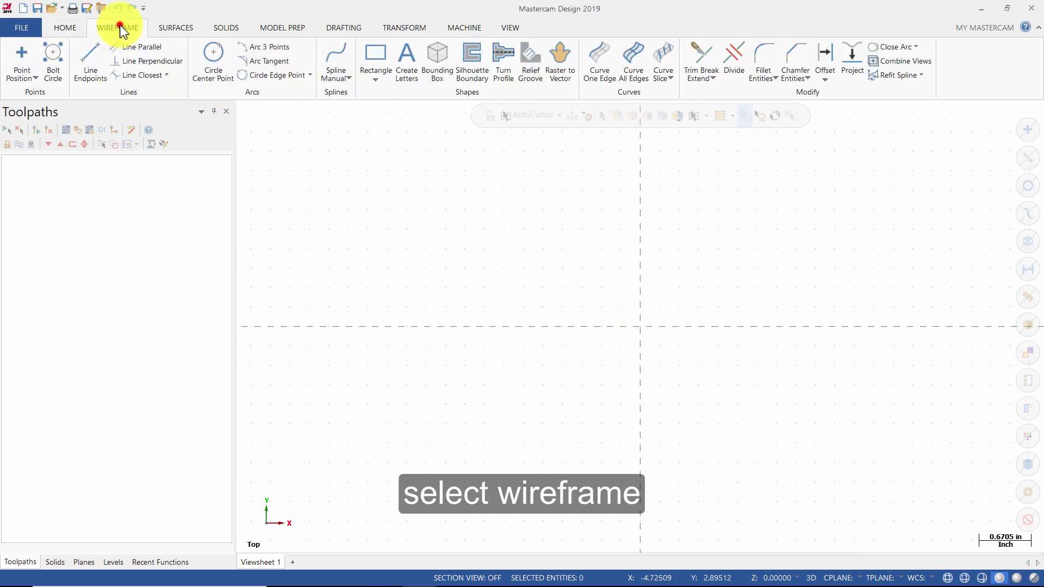
pyautogui.click(369, 53)
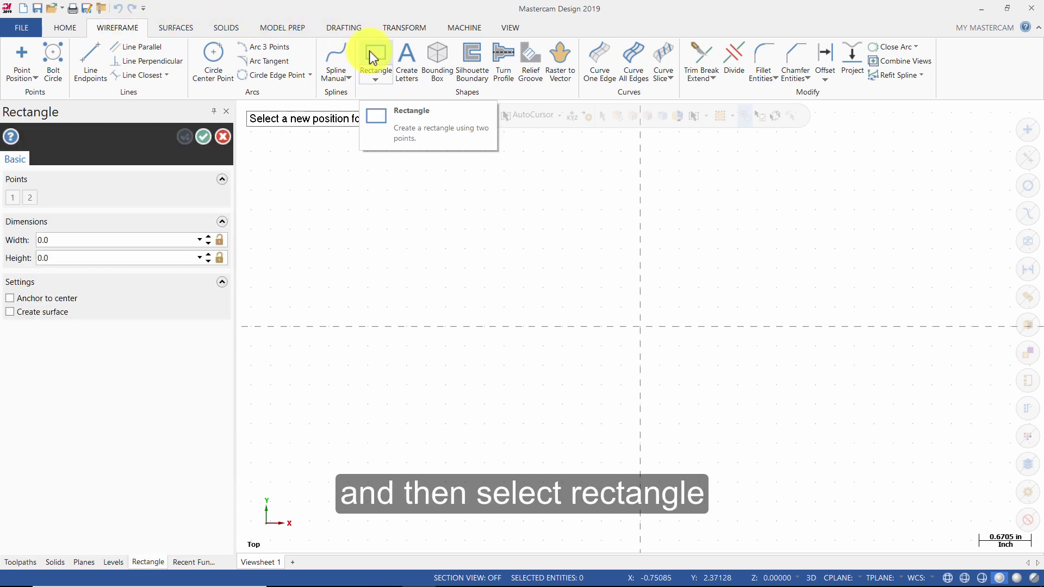
pyautogui.click(108, 243)
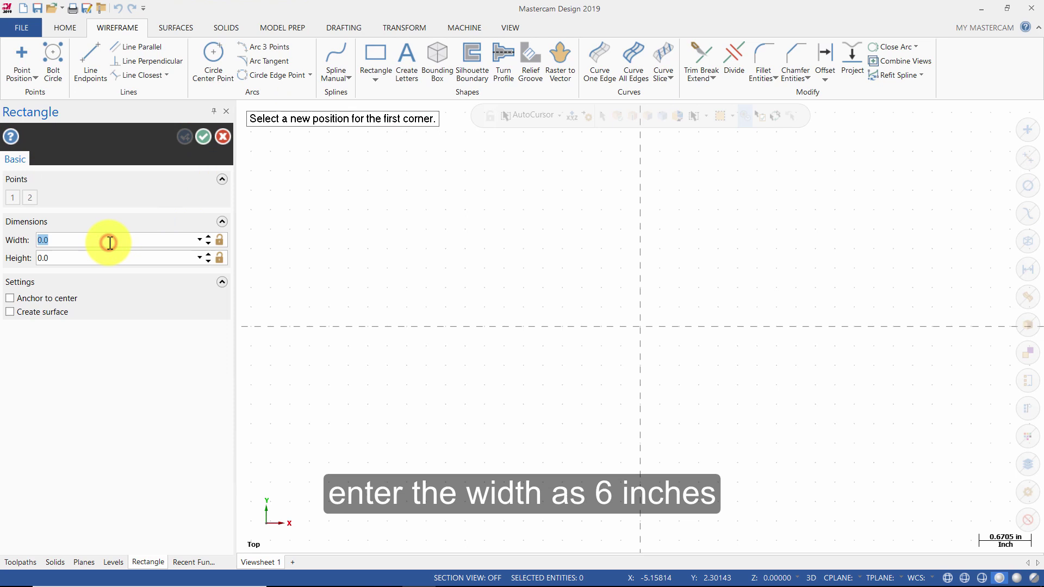
pyautogui.write('6')
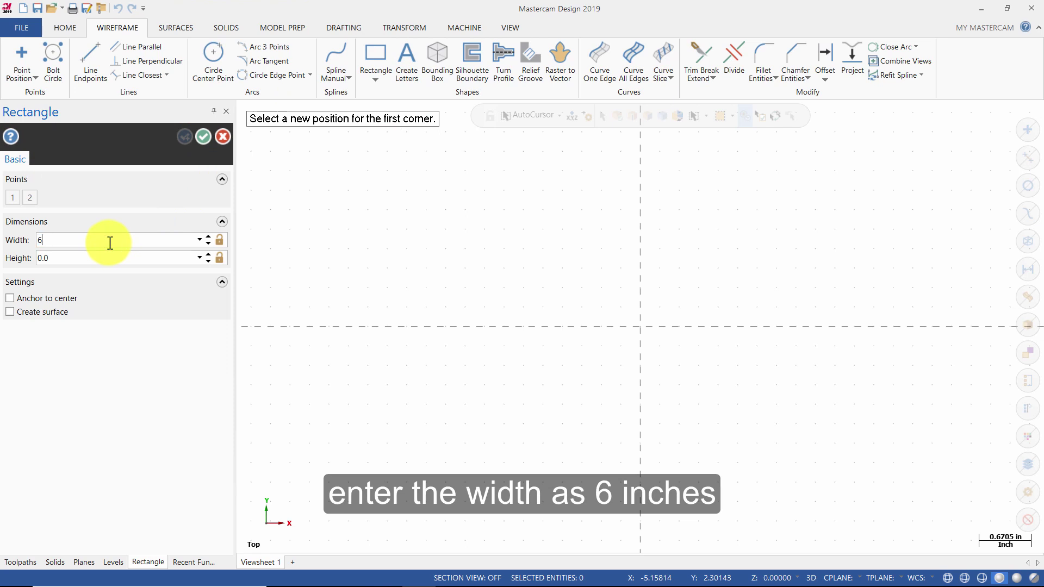
pyautogui.click(167, 259)
pyautogui.write('6')
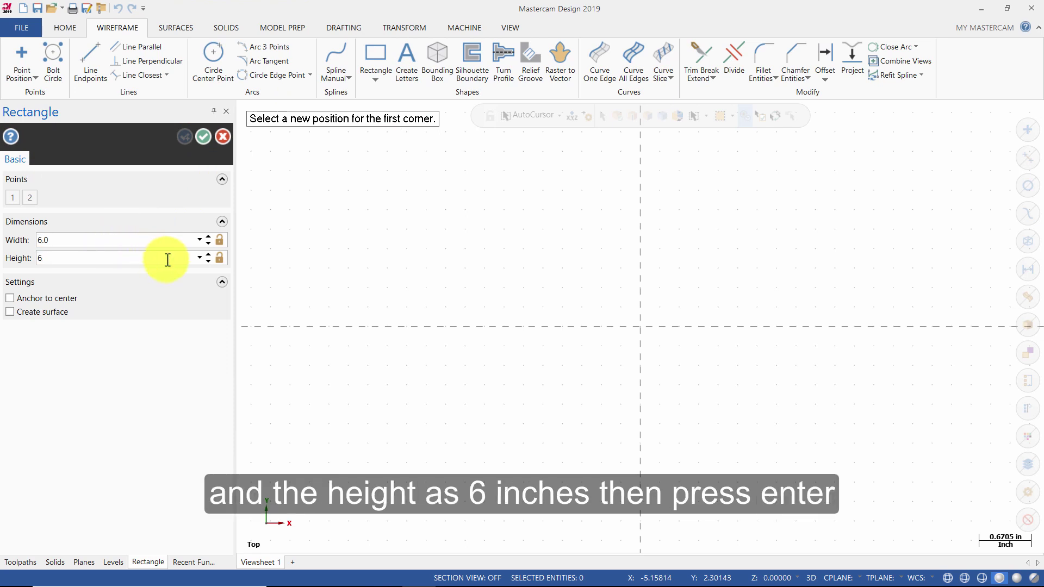
pyautogui.press('Return')
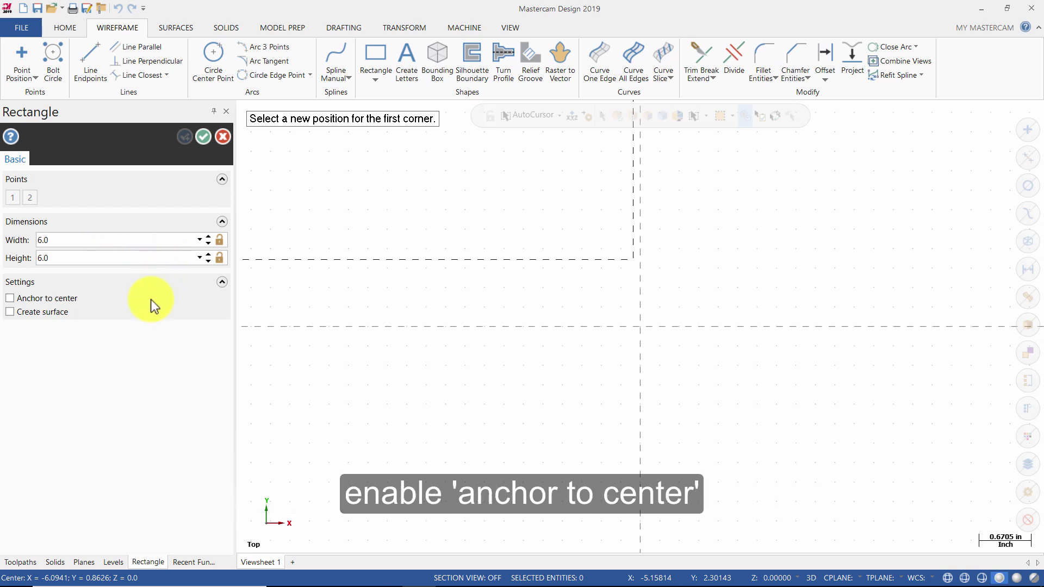
pyautogui.click(78, 301)
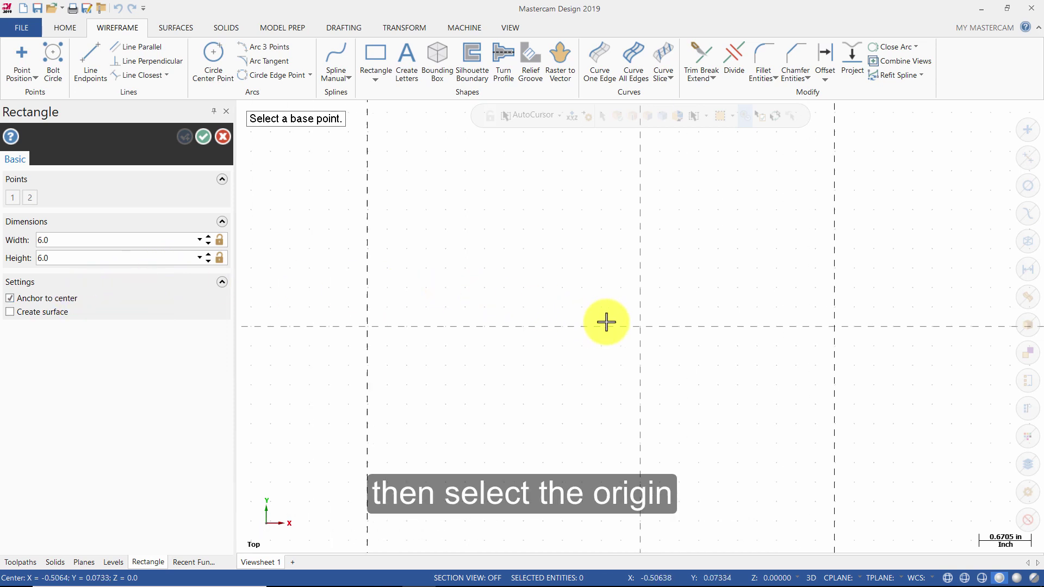
pyautogui.click(640, 326)
pyautogui.scroll(-3, 572, 291)
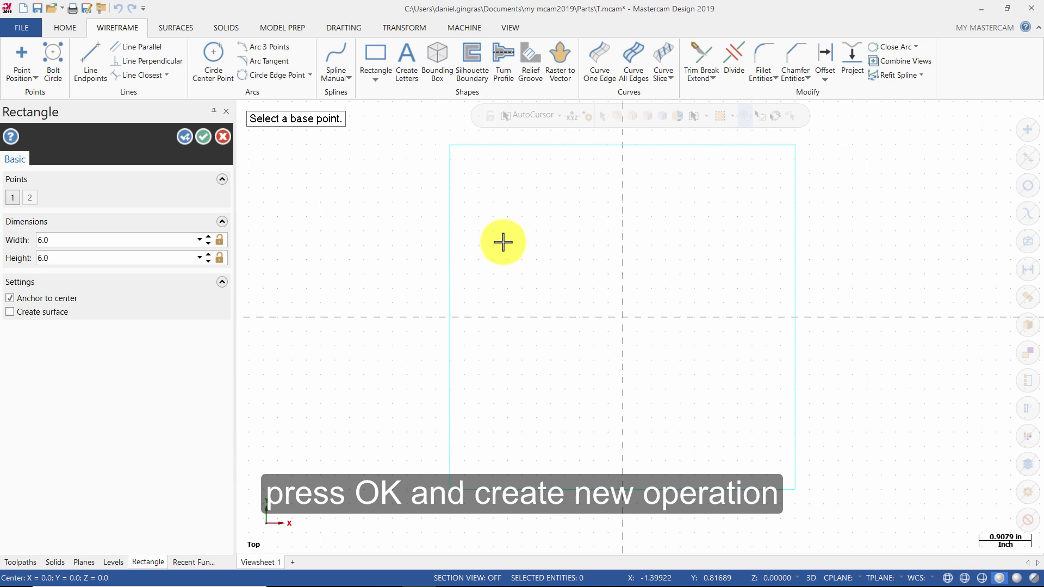
# Step: Accept the first square and place a 4.5 × 4.5 square centred on the origin
pyautogui.click(180, 136)
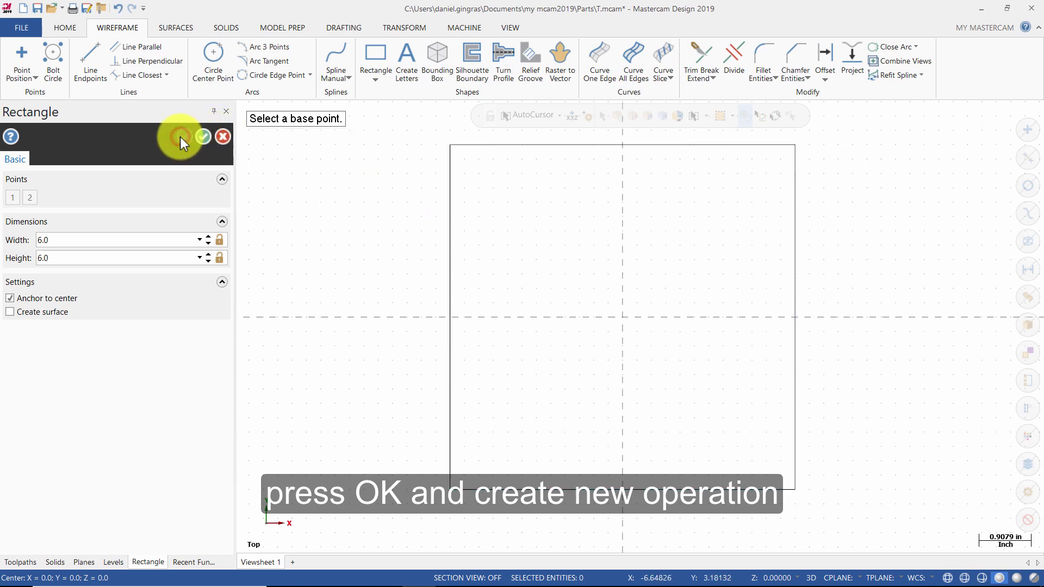
pyautogui.click(116, 237)
pyautogui.write('4.5')
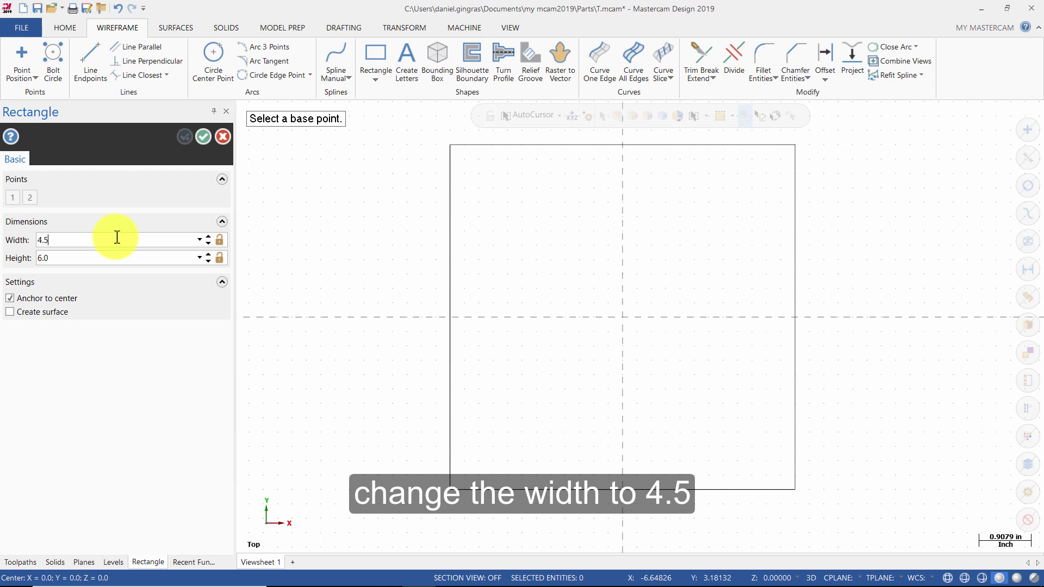
pyautogui.click(175, 258)
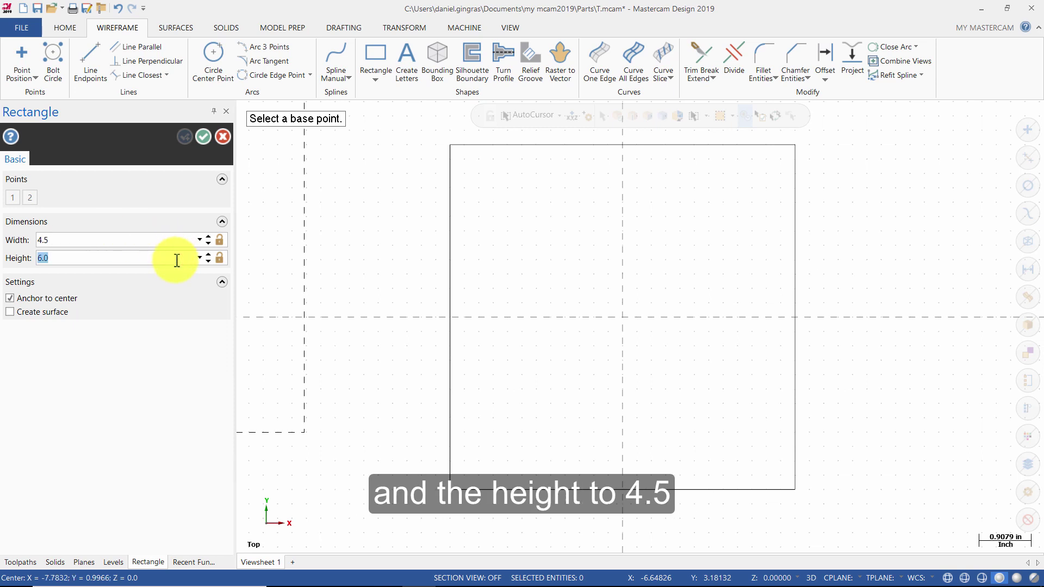
pyautogui.write('4.5')
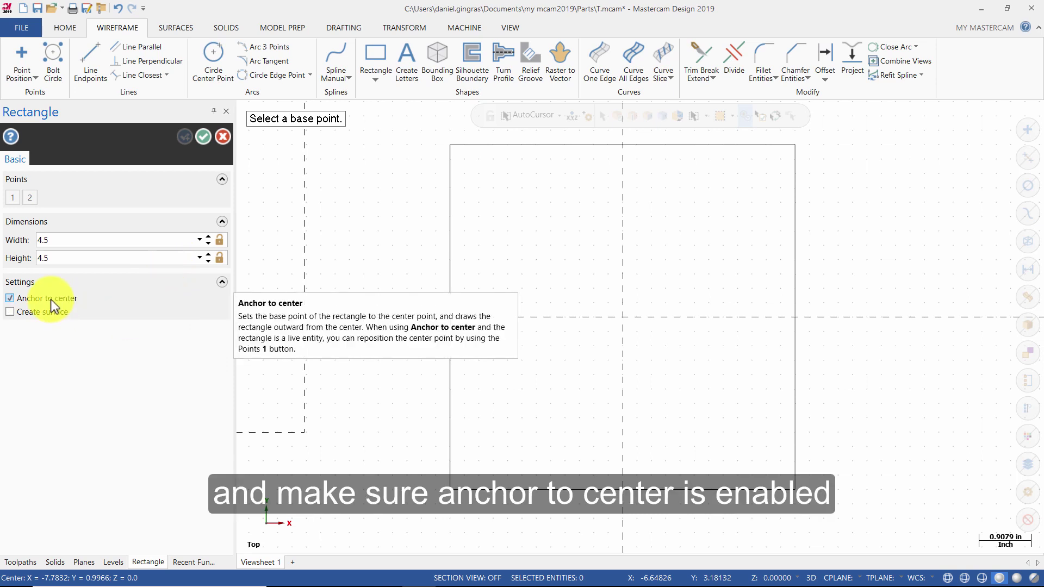
pyautogui.click(623, 317)
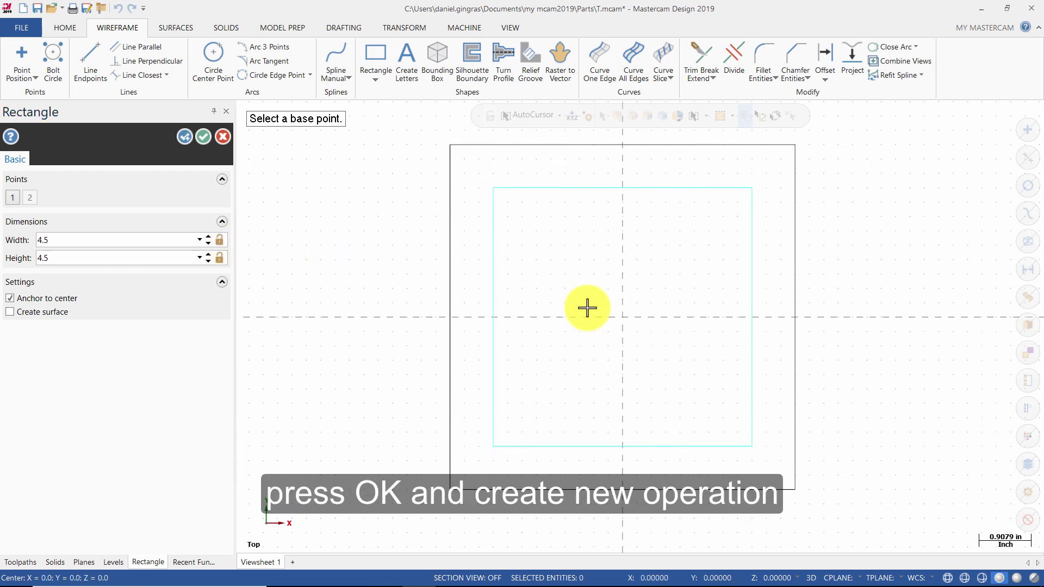
# Step: Add a 2.25 × 1.75 rectangle centred at coordinates (-1, 1.25)
pyautogui.click(190, 138)
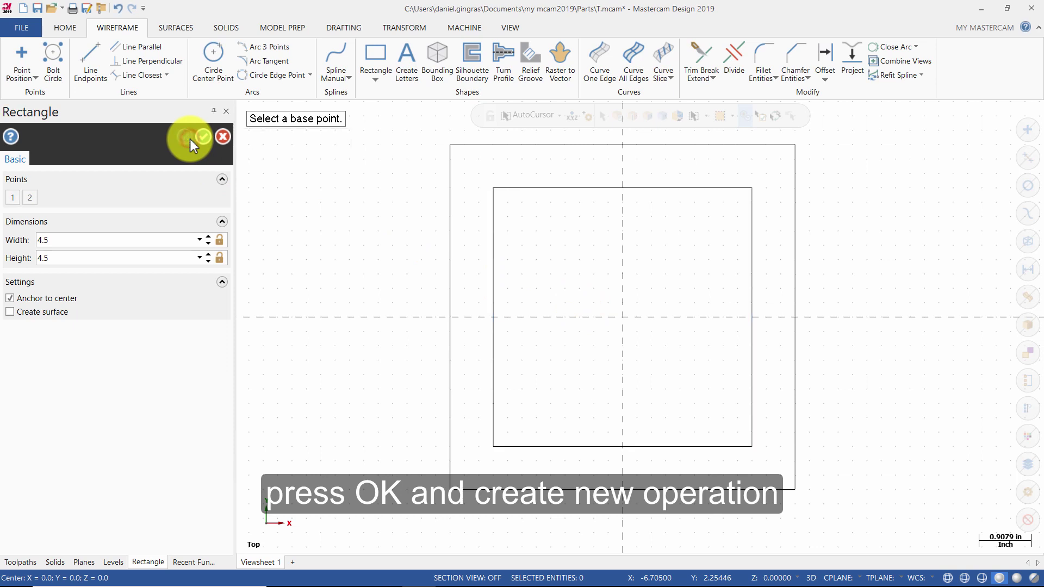
pyautogui.click(93, 239)
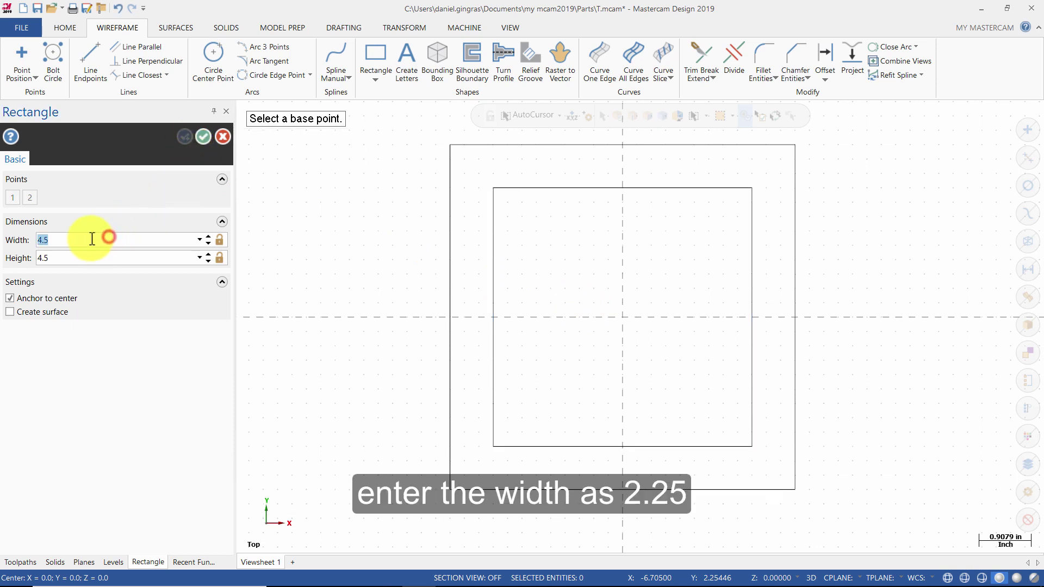
pyautogui.write('2.25')
pyautogui.press('Return')
pyautogui.click(105, 256)
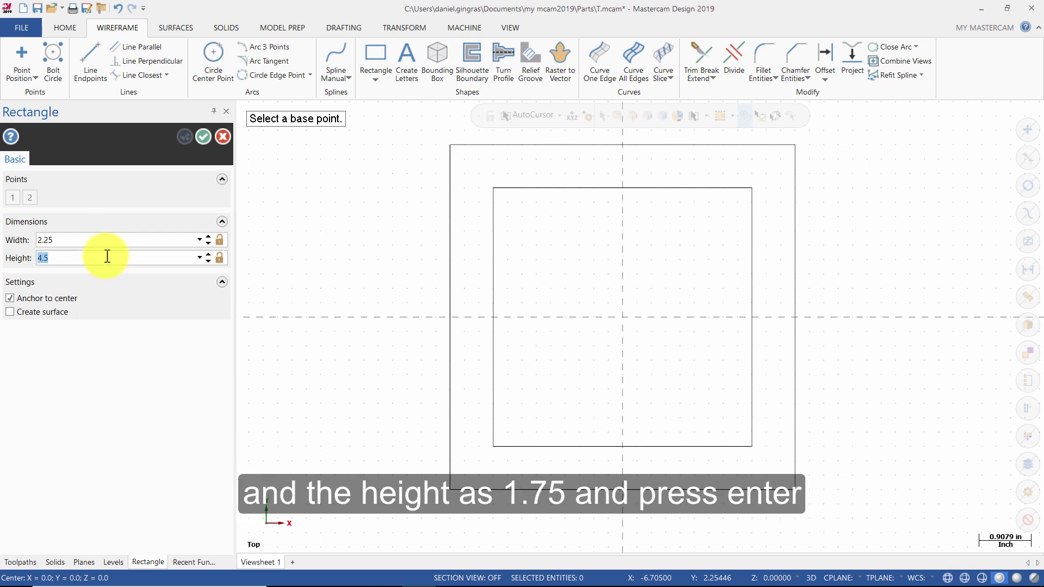
pyautogui.write('1.75')
pyautogui.press('Return')
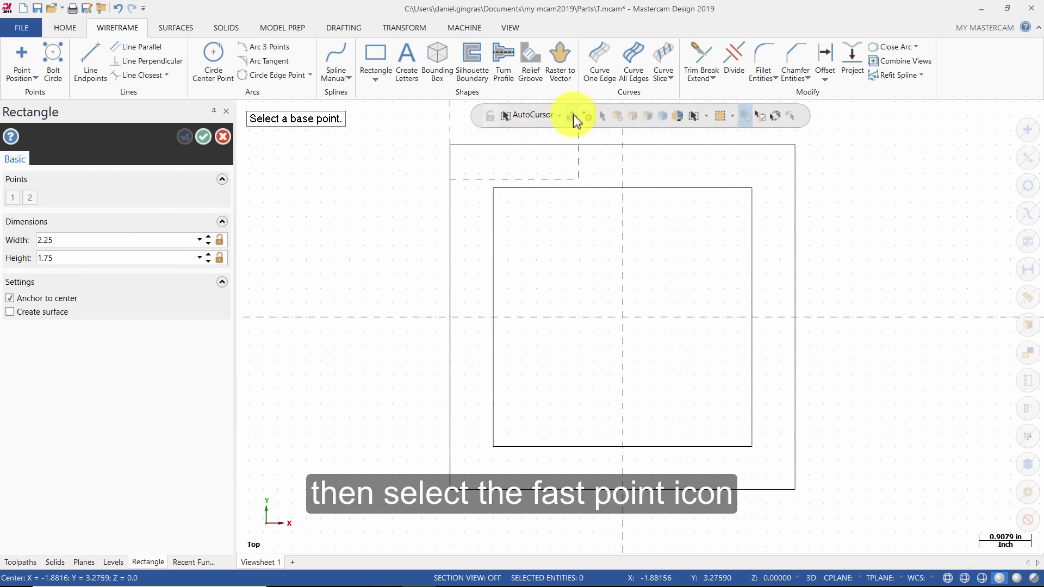
pyautogui.click(573, 115)
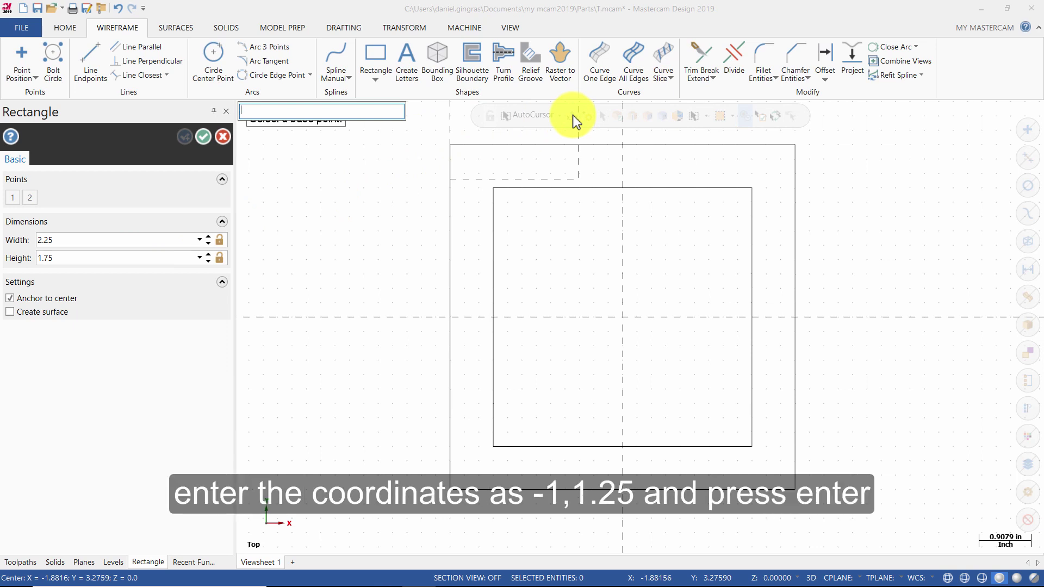
pyautogui.write('-1,1.25')
pyautogui.press('Return')
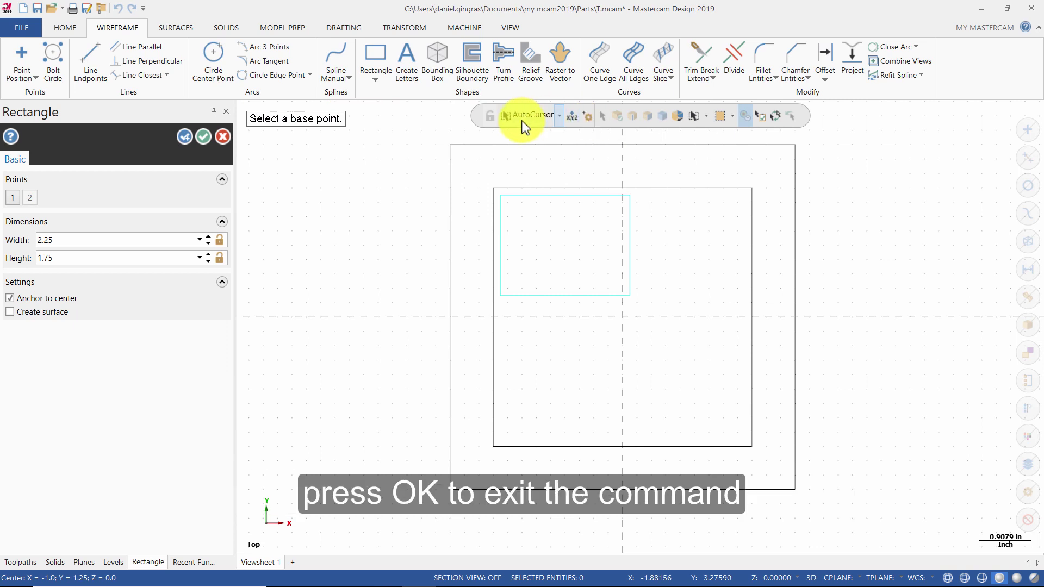
# Step: Fillet the chained corners of the small rectangle and 4.5-inch square with radius 0.5
pyautogui.click(203, 138)
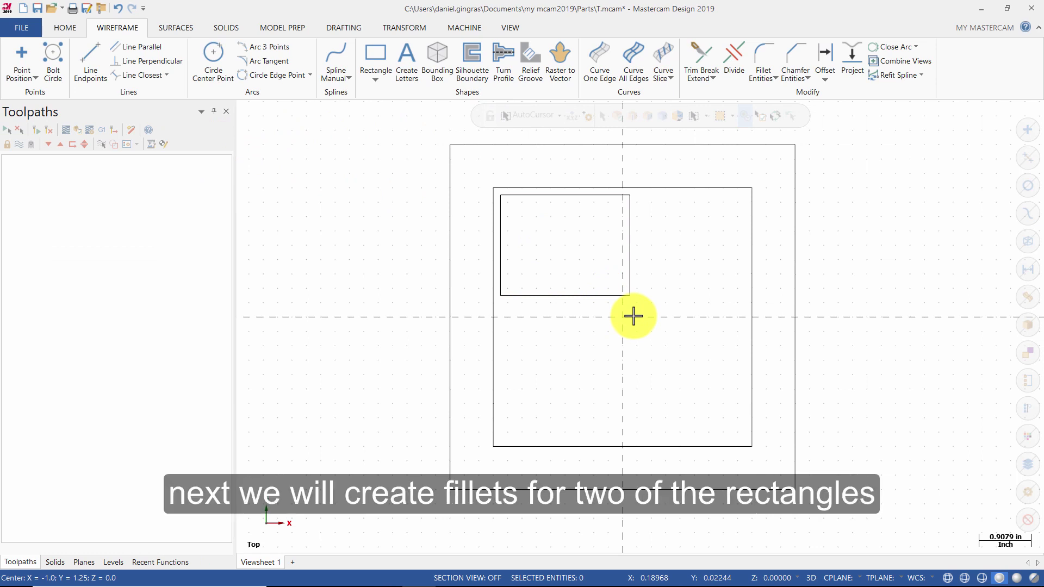
pyautogui.click(769, 78)
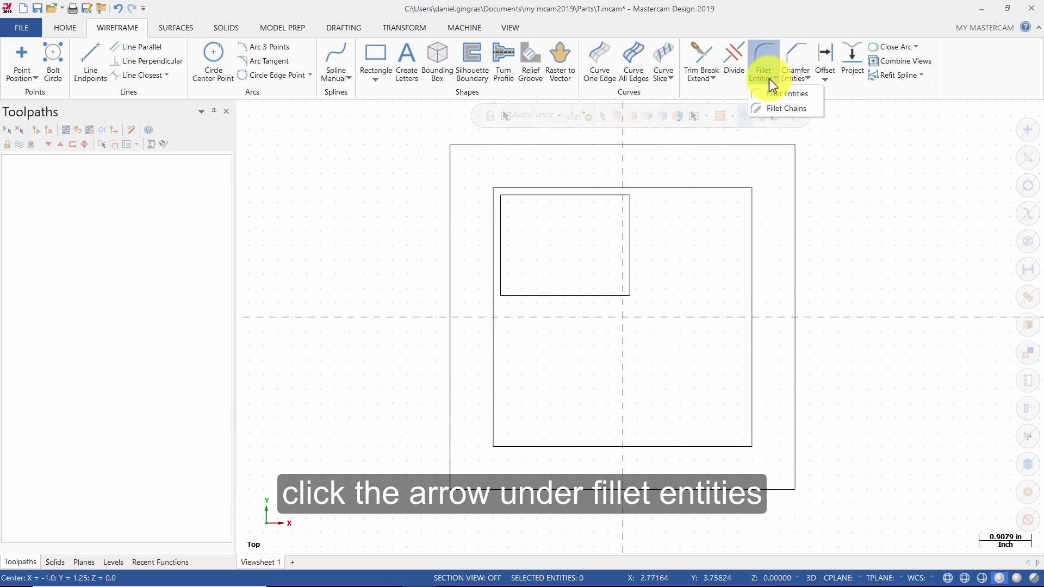
pyautogui.click(766, 109)
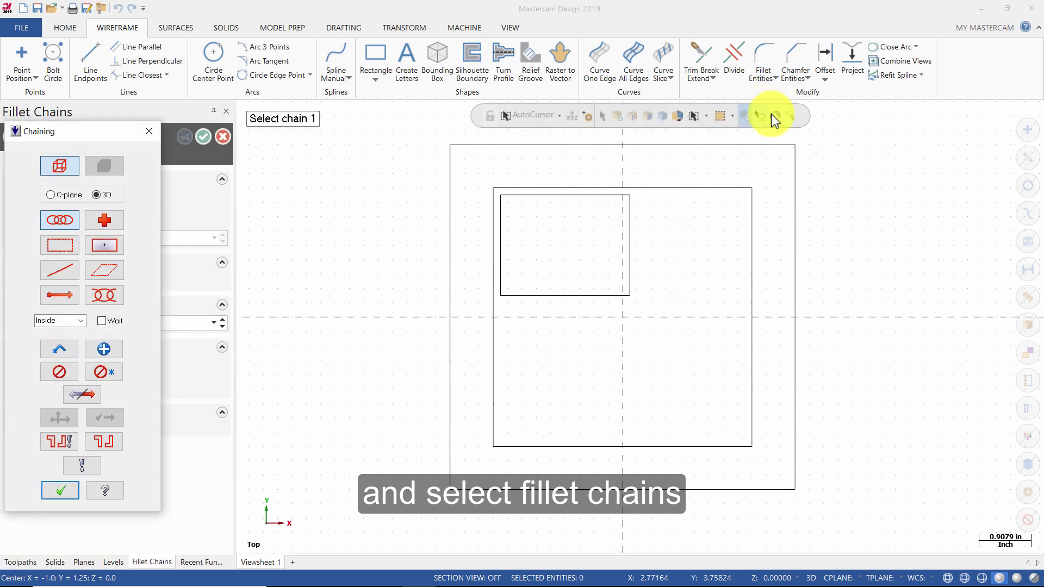
pyautogui.click(499, 289)
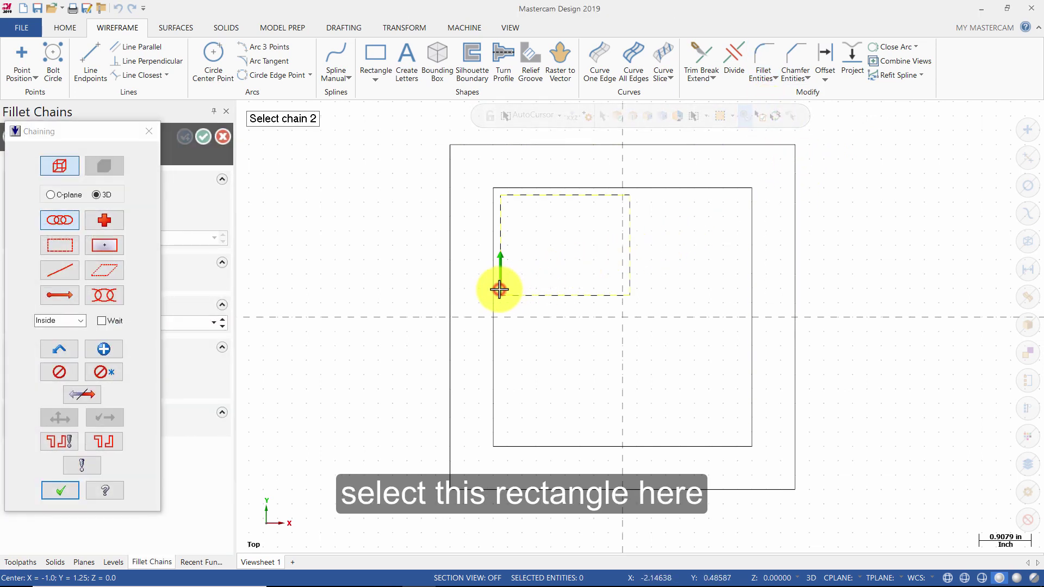
pyautogui.click(492, 435)
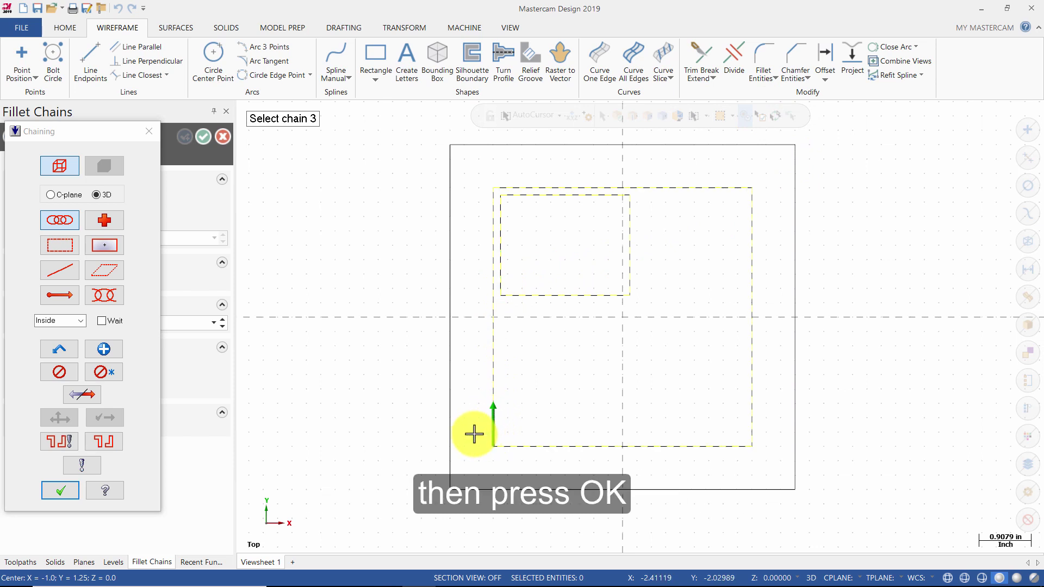
pyautogui.click(77, 491)
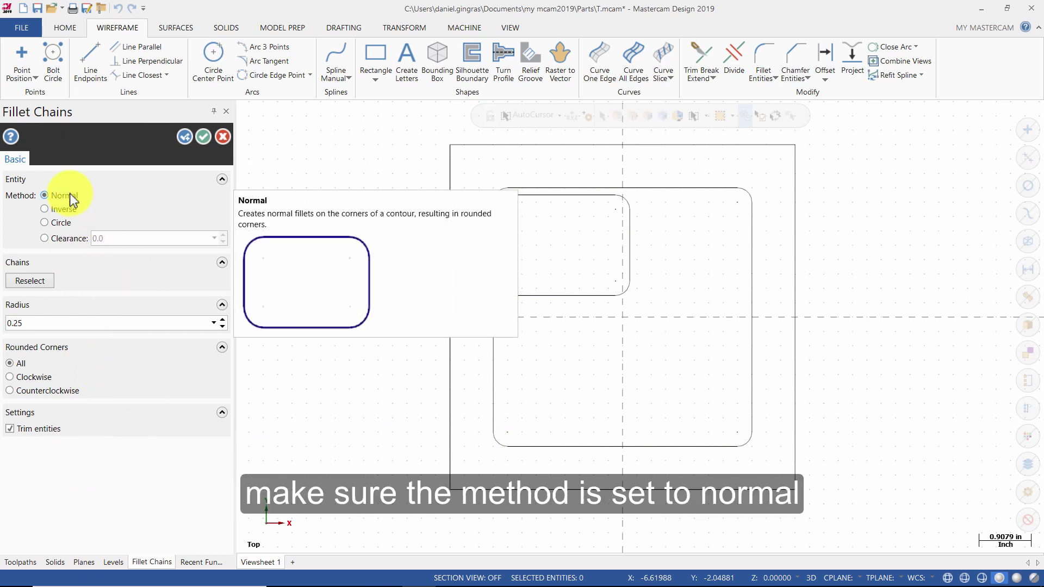
pyautogui.click(64, 323)
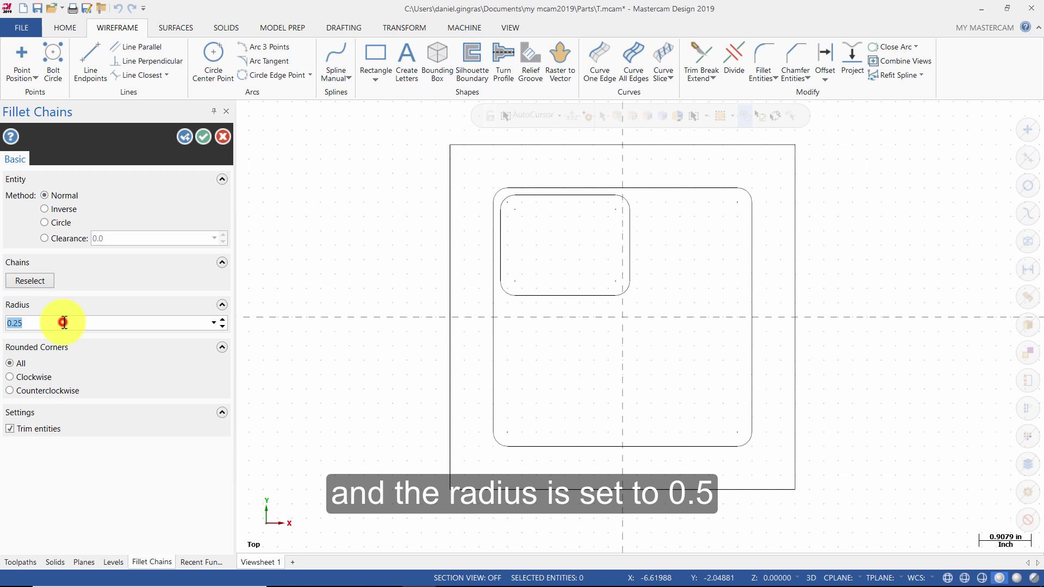
pyautogui.write('.5')
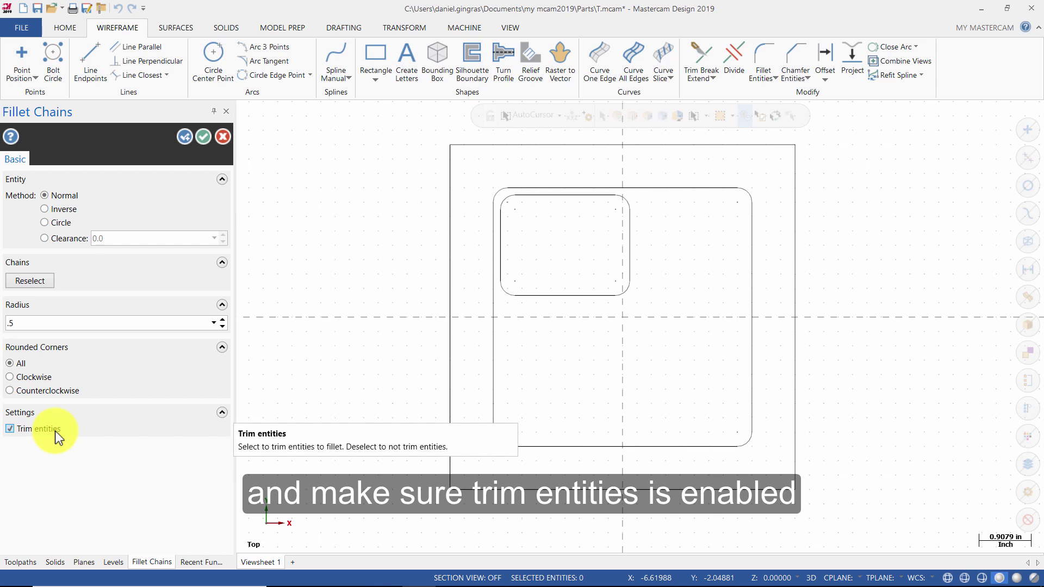
# Step: Apply the fillets, then draw a radius 0.85 circle centred at (1.1875, 1.25)
pyautogui.click(206, 138)
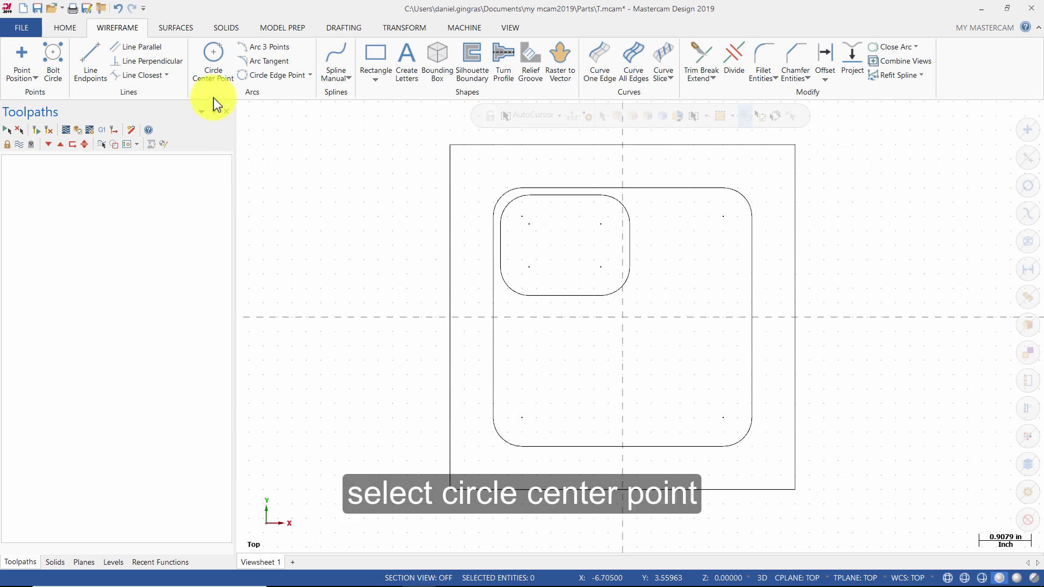
pyautogui.click(213, 58)
pyautogui.click(214, 62)
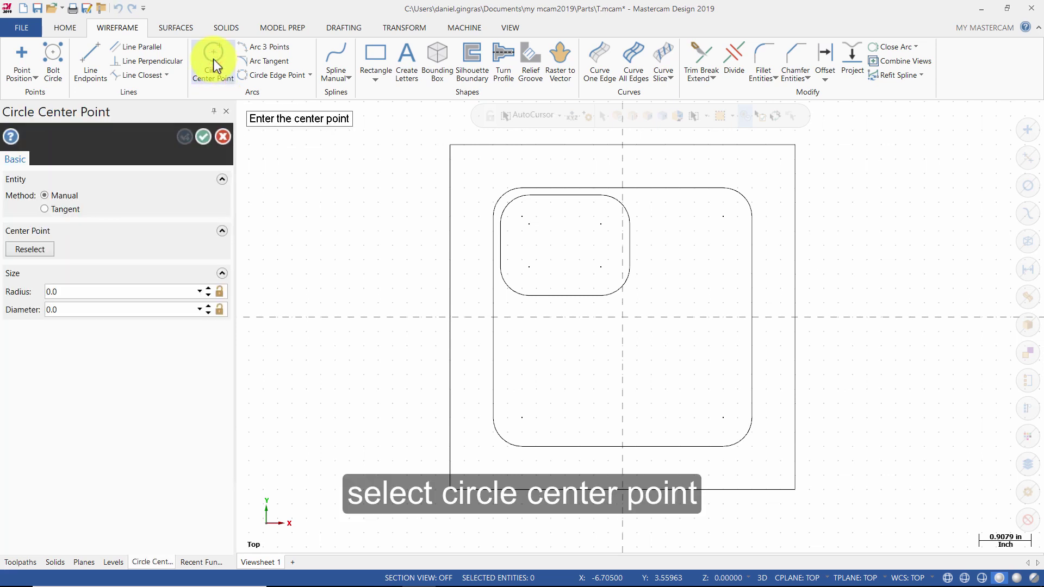
pyautogui.click(76, 292)
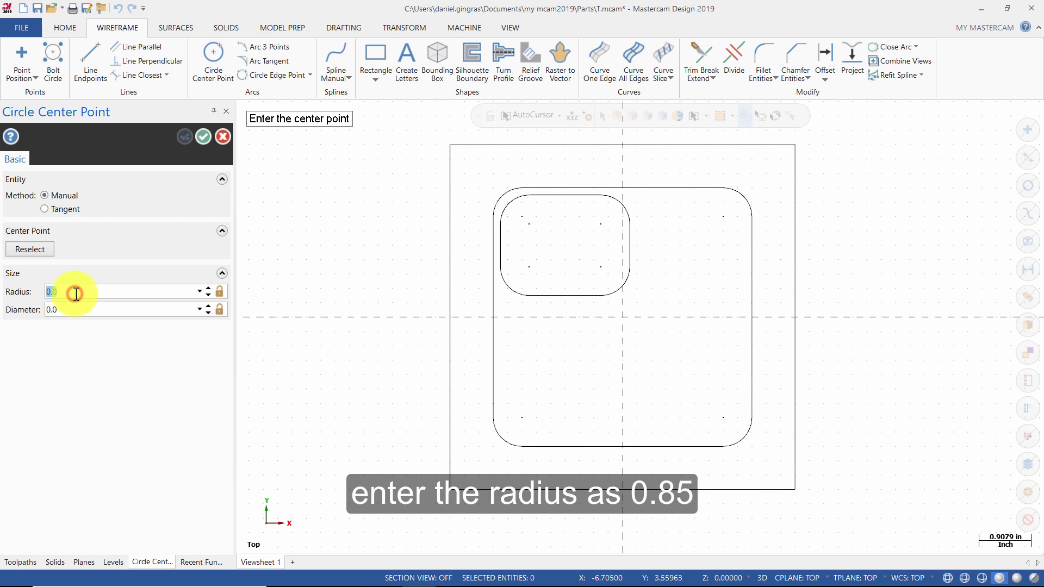
pyautogui.write('.85')
pyautogui.press('Return')
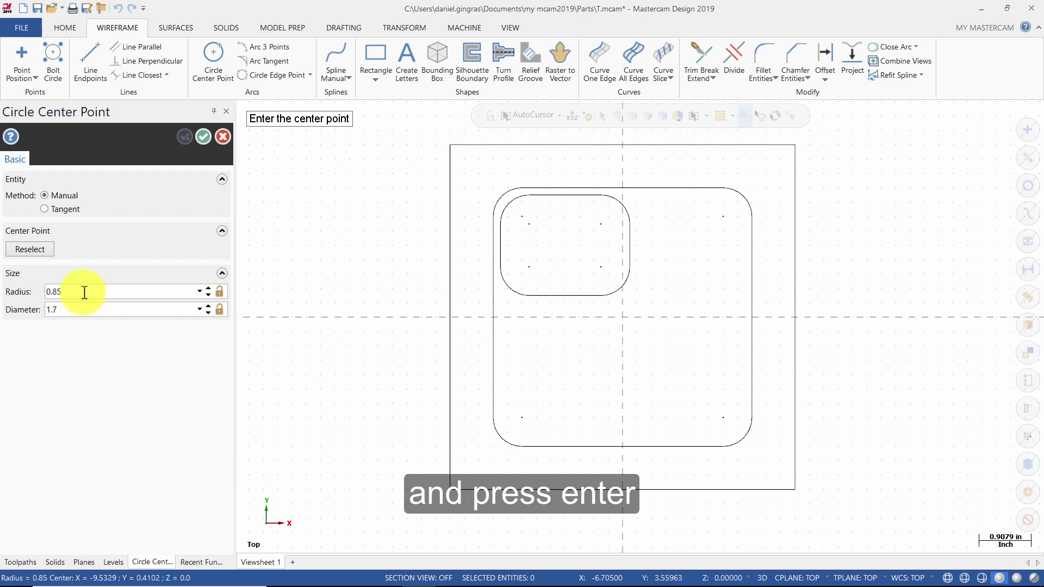
pyautogui.click(576, 116)
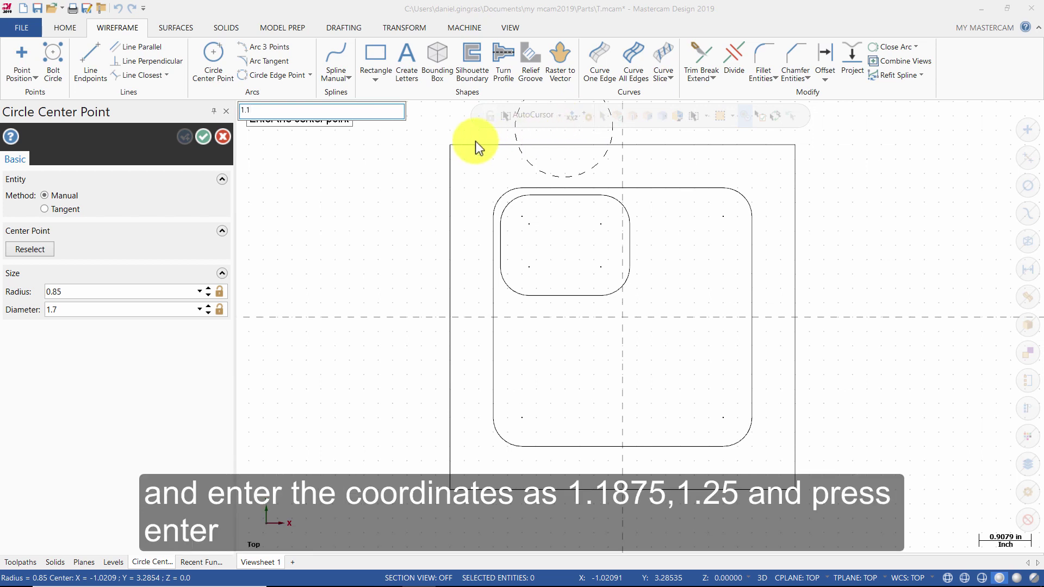
pyautogui.write('1.1875')
pyautogui.write(',11.1875,1.25')
pyautogui.press('Return')
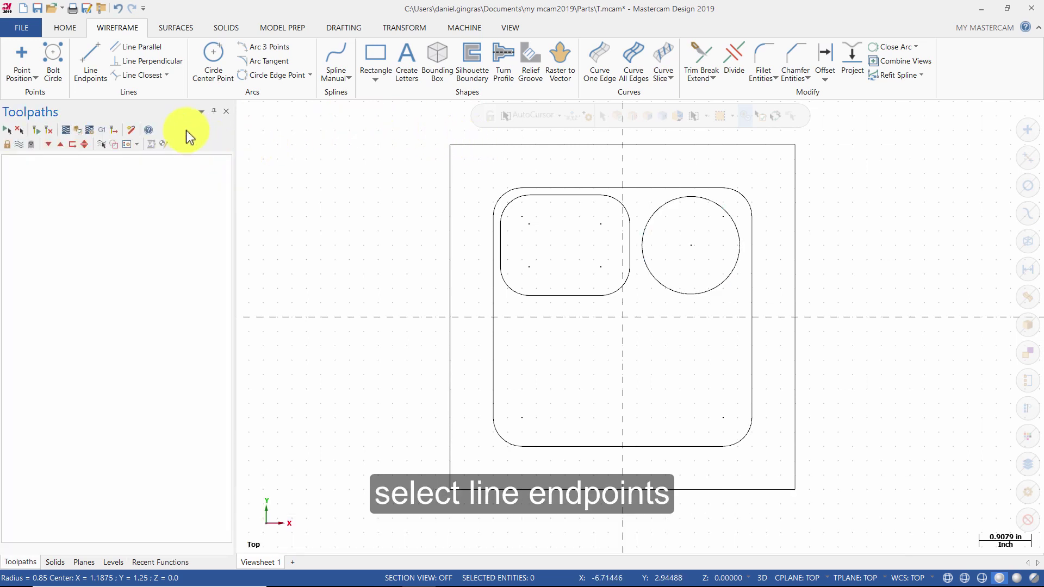
# Step: Draw a 1-inch line at 225° starting from the large circle's centre
pyautogui.click(93, 57)
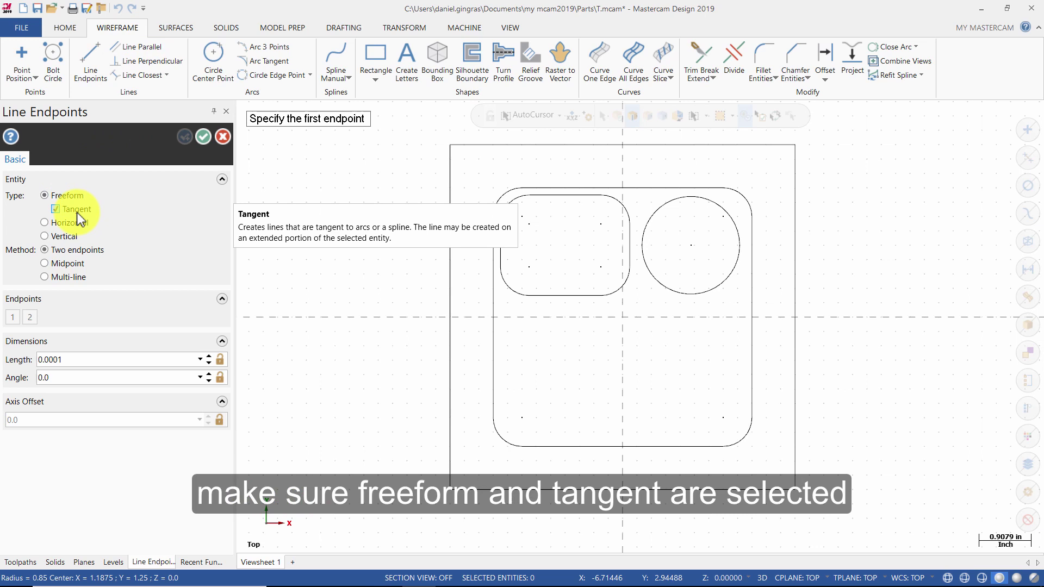
pyautogui.doubleClick(75, 362)
pyautogui.write('1')
pyautogui.press('Return')
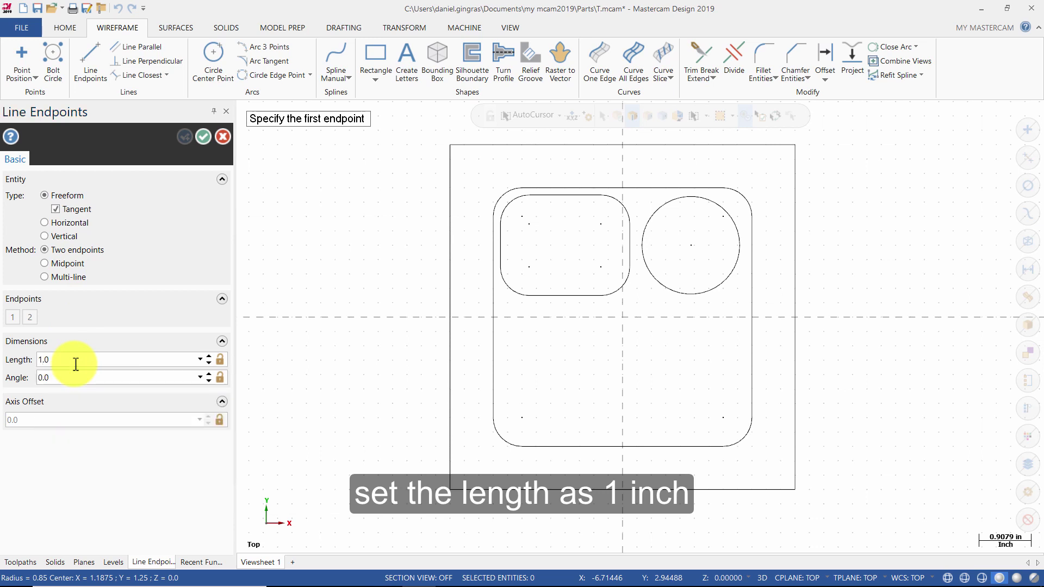
pyautogui.doubleClick(70, 377)
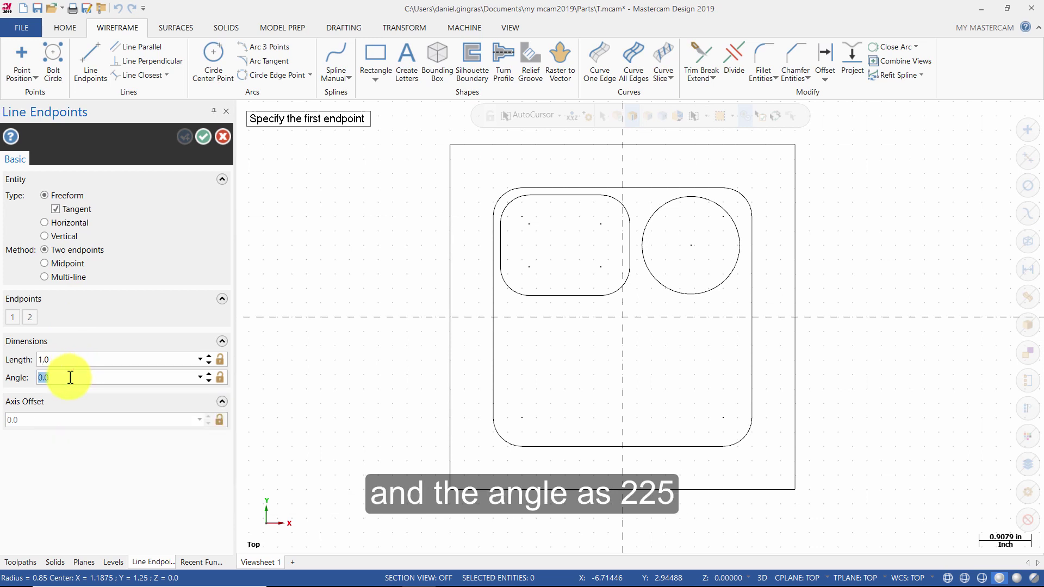
pyautogui.write('225')
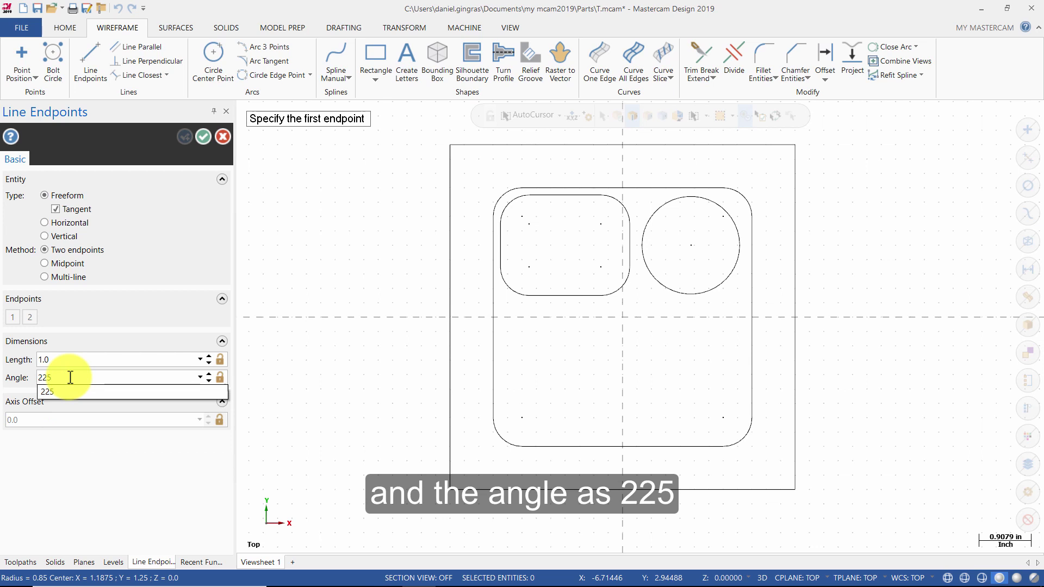
pyautogui.press('Return')
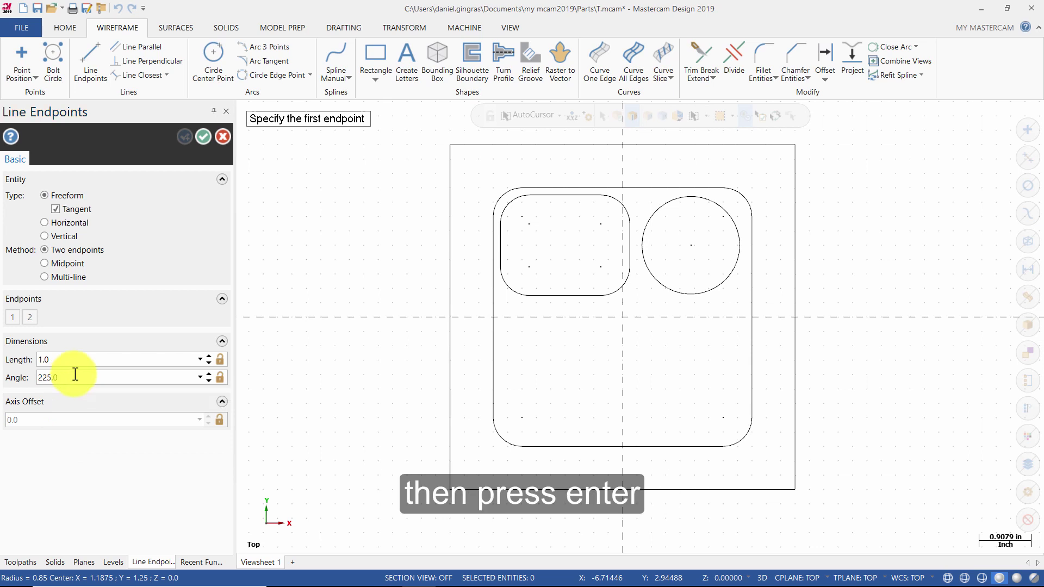
pyautogui.click(692, 247)
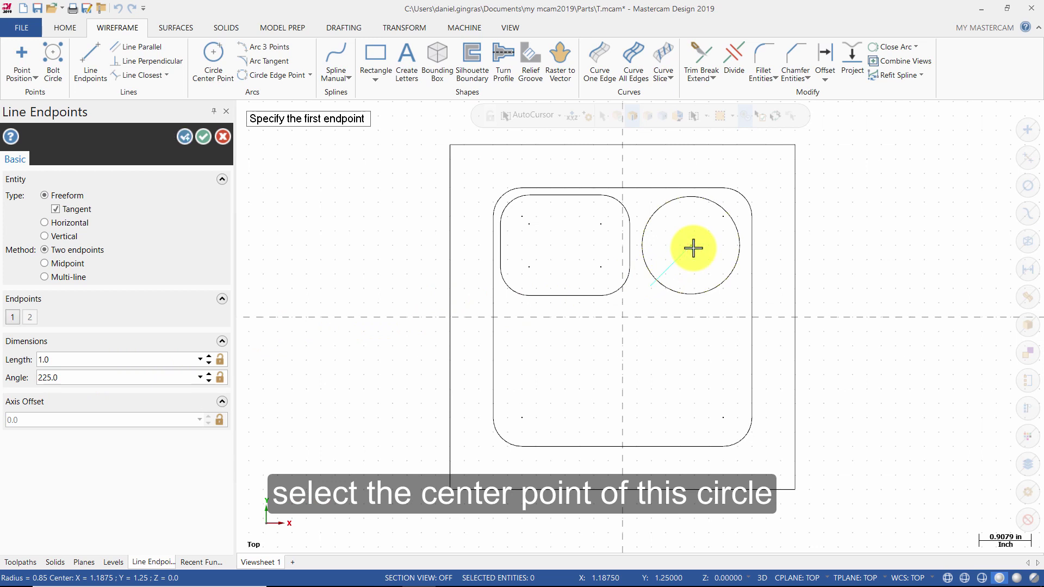
pyautogui.click(204, 137)
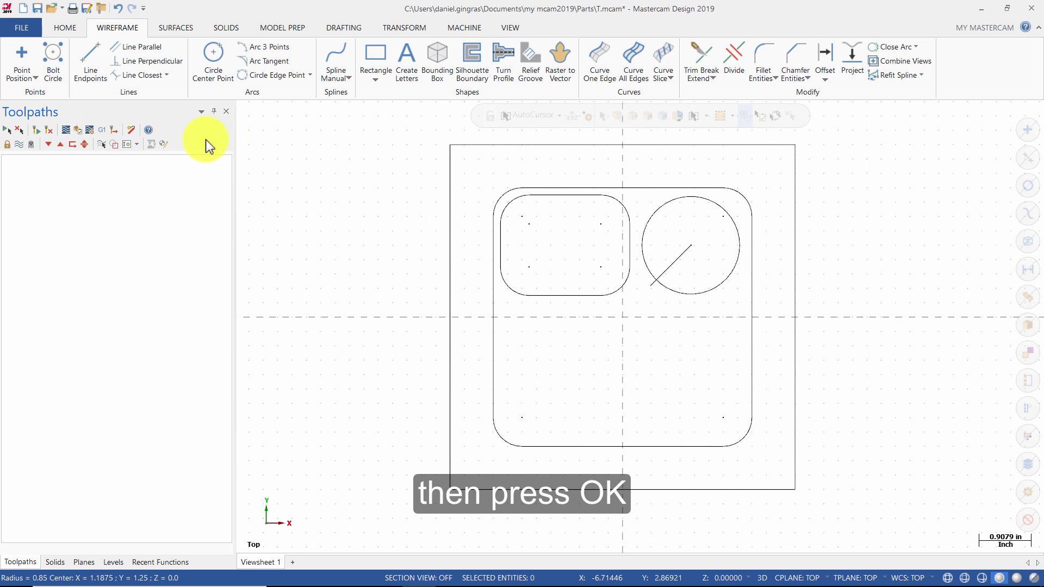
# Step: Draw a 0.25-radius circle centred on the diagonal line's lower endpoint
pyautogui.click(219, 60)
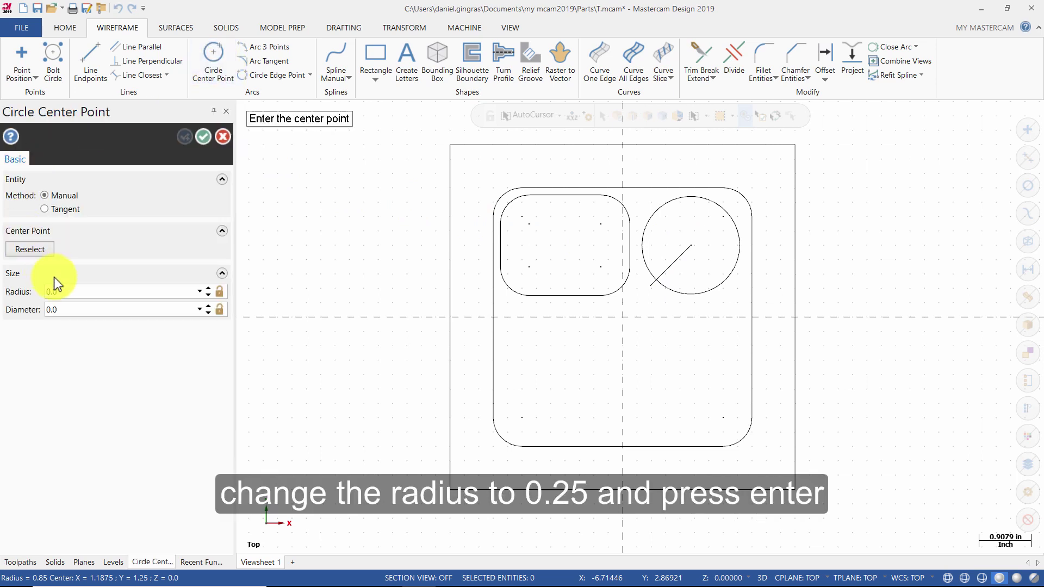
pyautogui.doubleClick(77, 292)
pyautogui.write('.25')
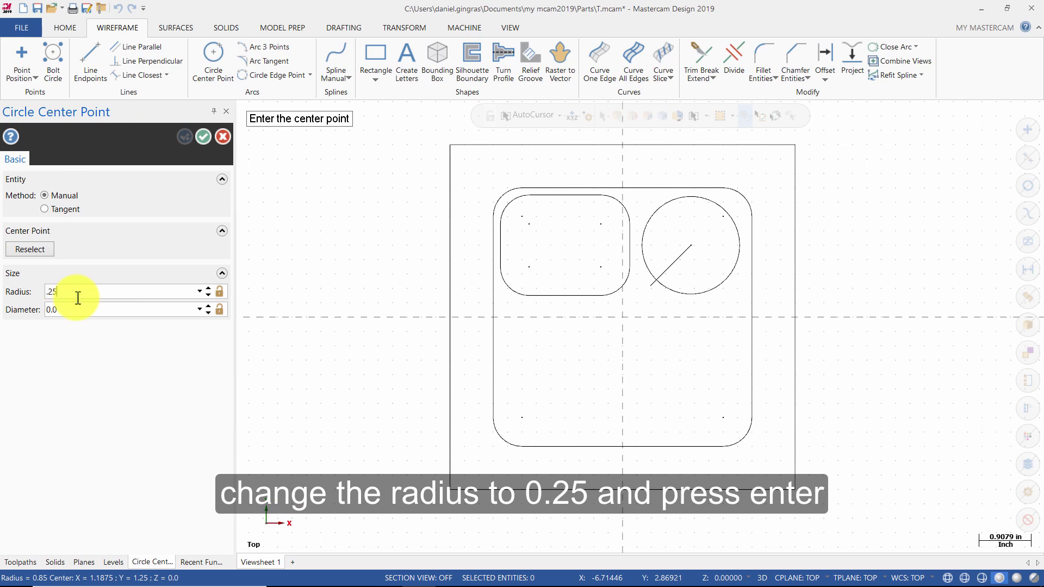
pyautogui.press('Return')
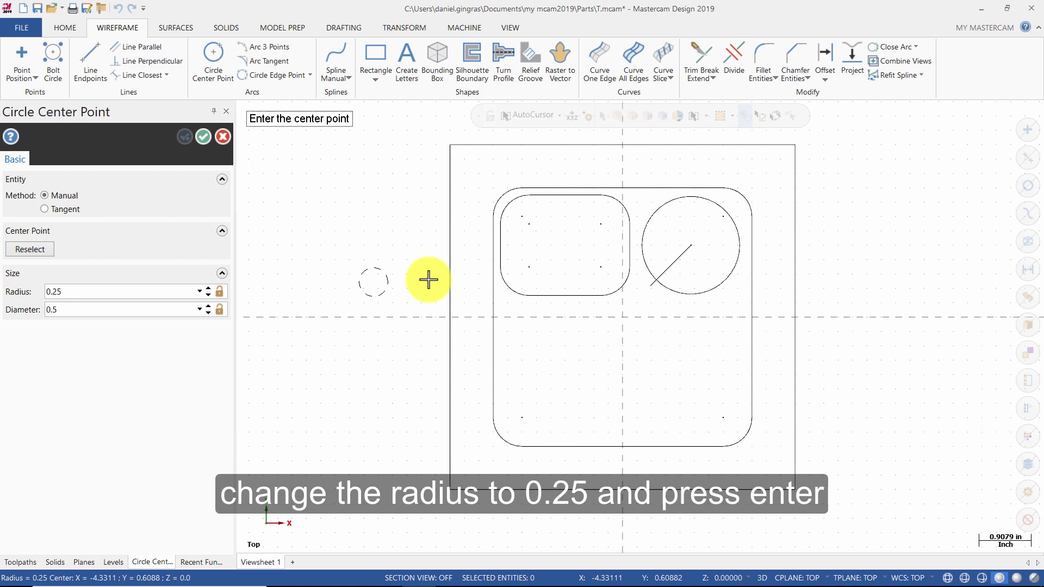
pyautogui.click(657, 280)
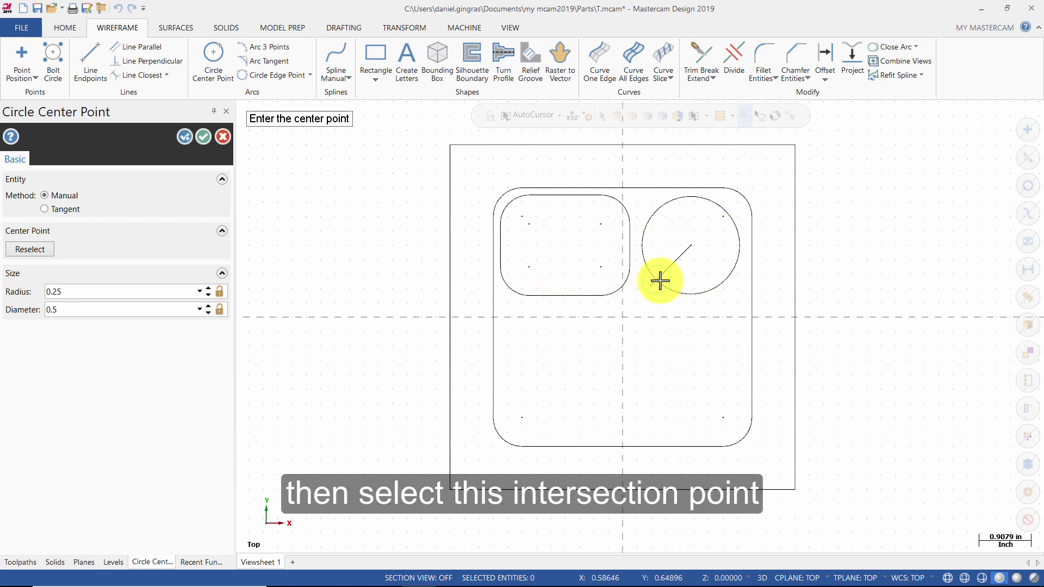
pyautogui.click(206, 135)
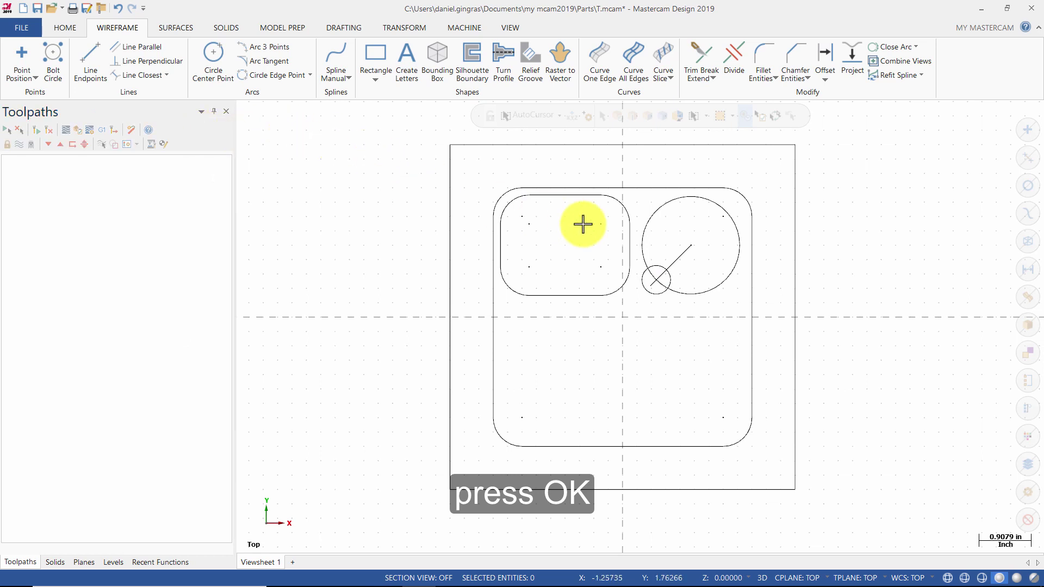
# Step: Delete the diagonal line and trim away the large circle's arc inside the small circle
pyautogui.click(683, 255)
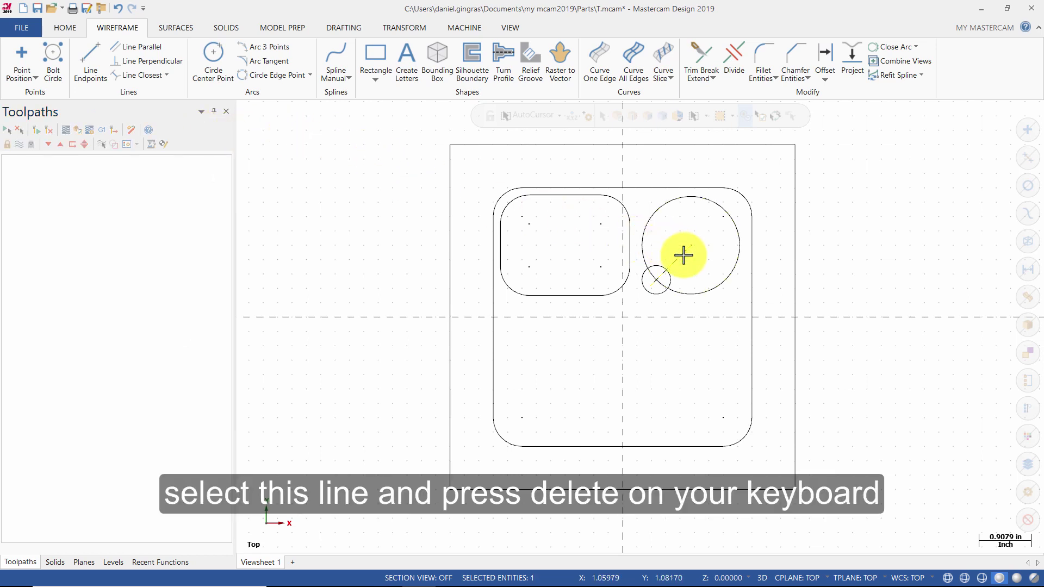
pyautogui.press('Delete')
pyautogui.click(734, 68)
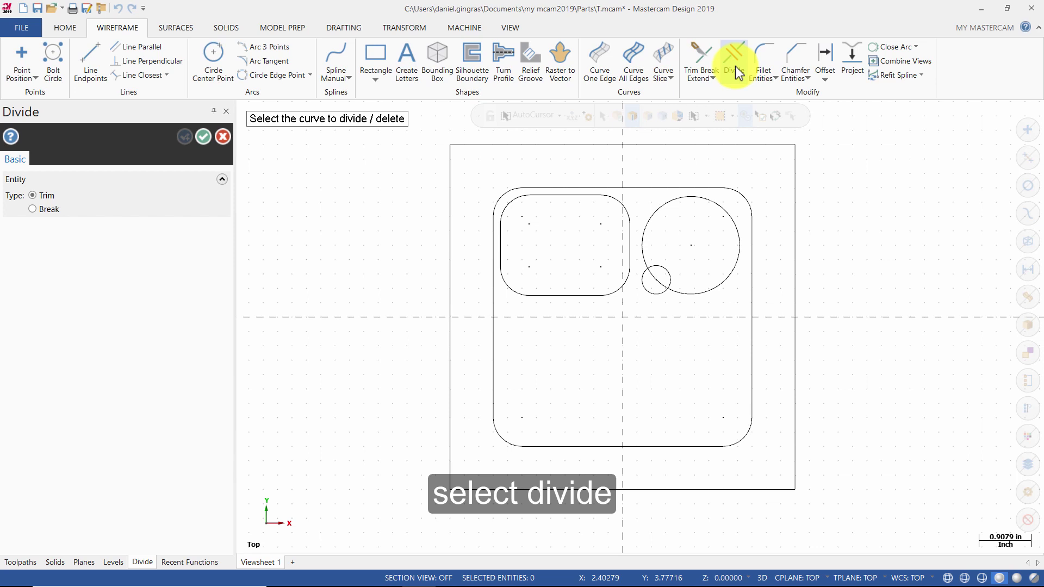
pyautogui.click(654, 280)
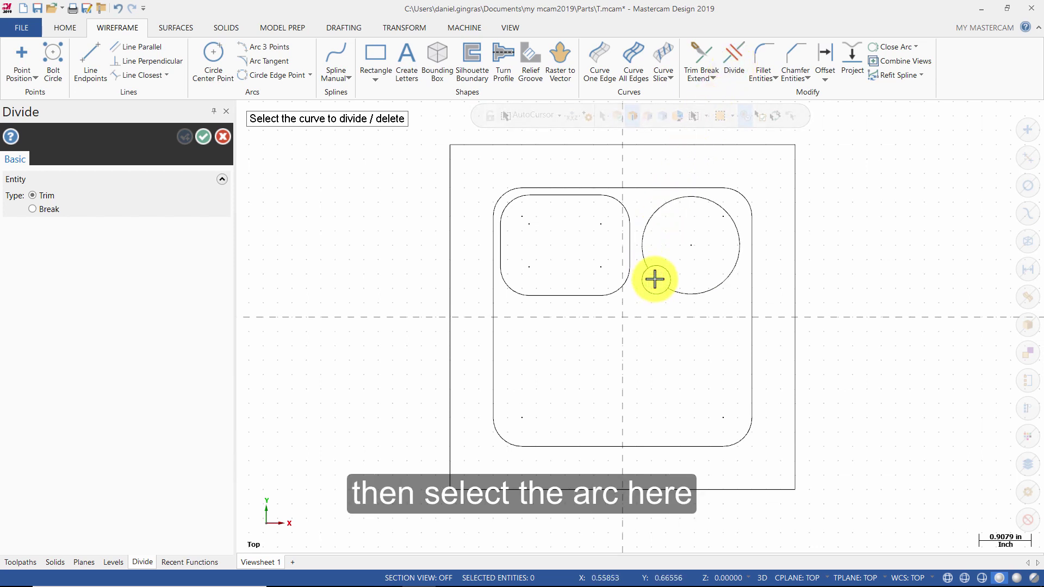
pyautogui.click(654, 279)
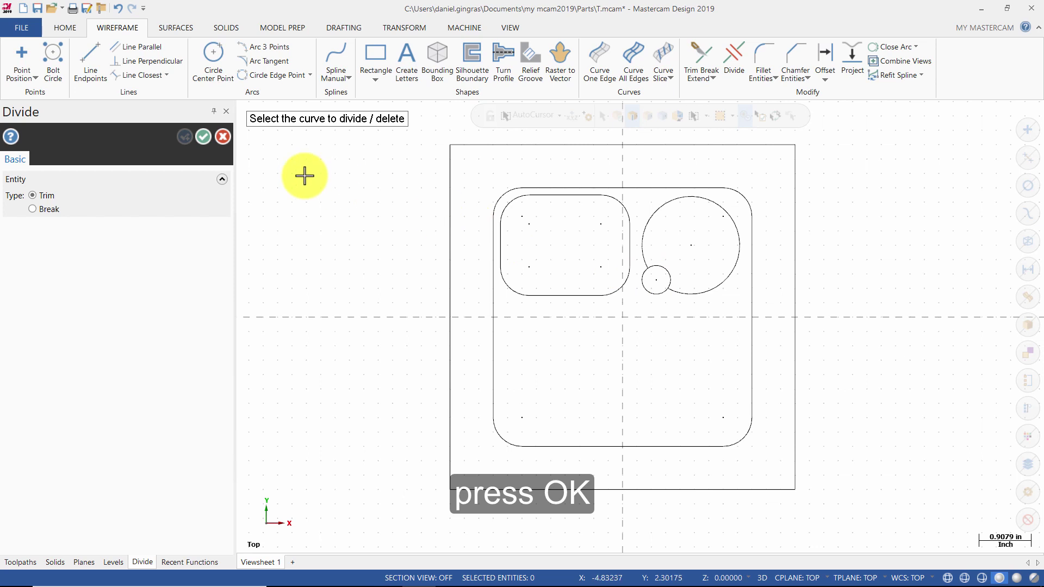
pyautogui.click(203, 136)
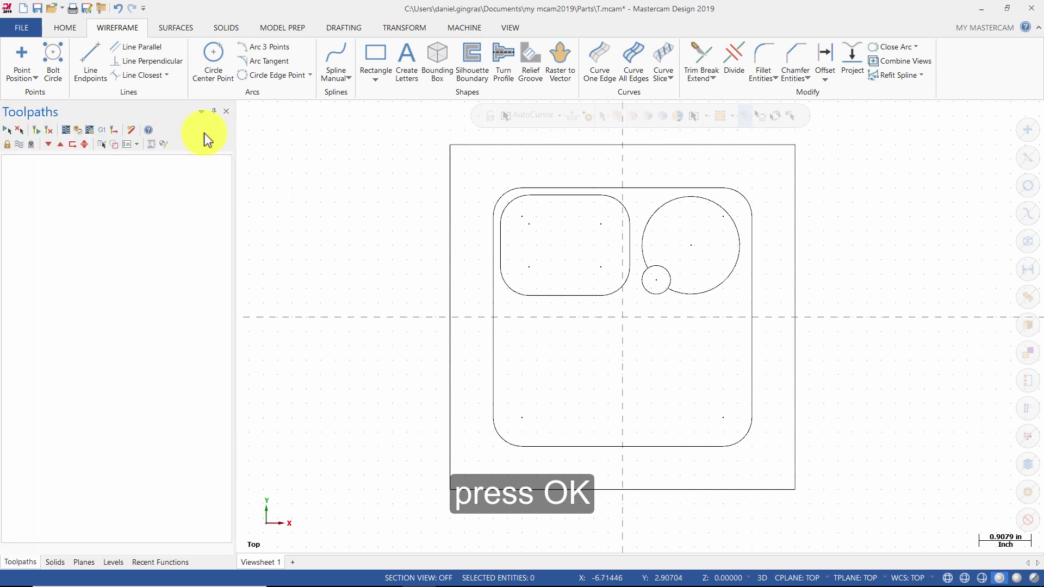
# Step: Add 0.25-radius fillets at both junctions between the large and small circles
pyautogui.click(766, 58)
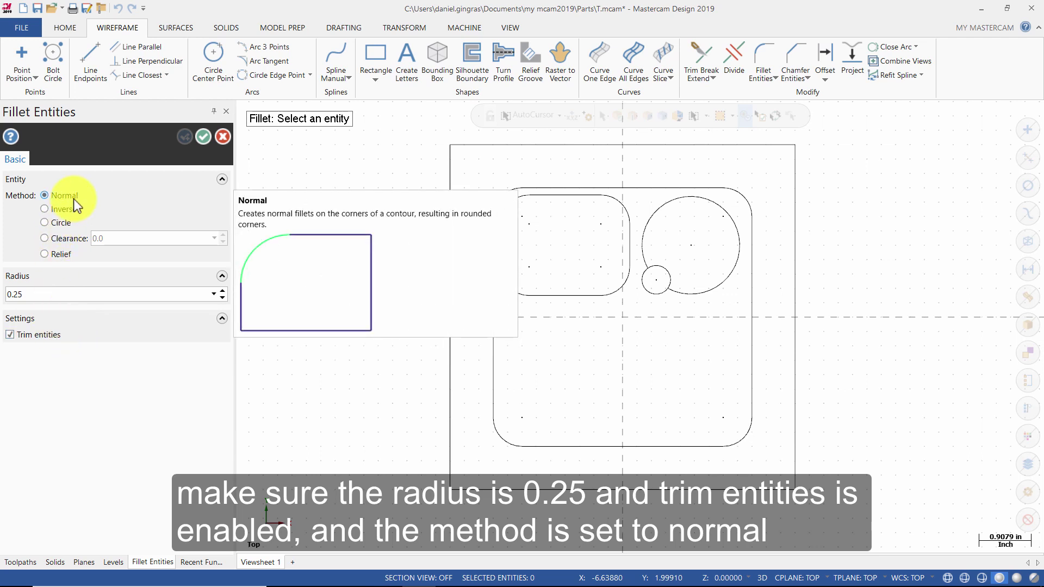
pyautogui.click(641, 244)
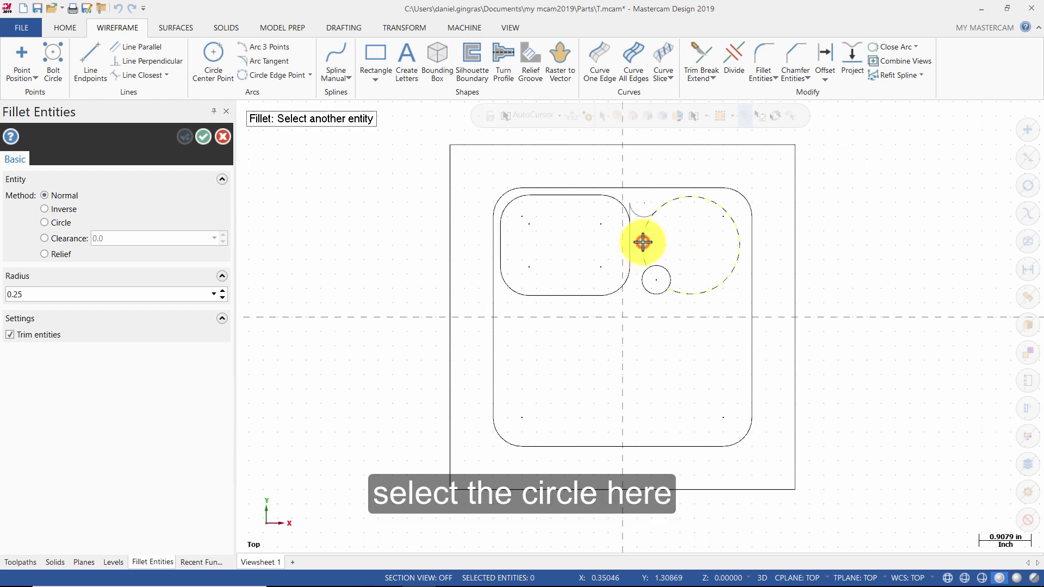
pyautogui.click(643, 276)
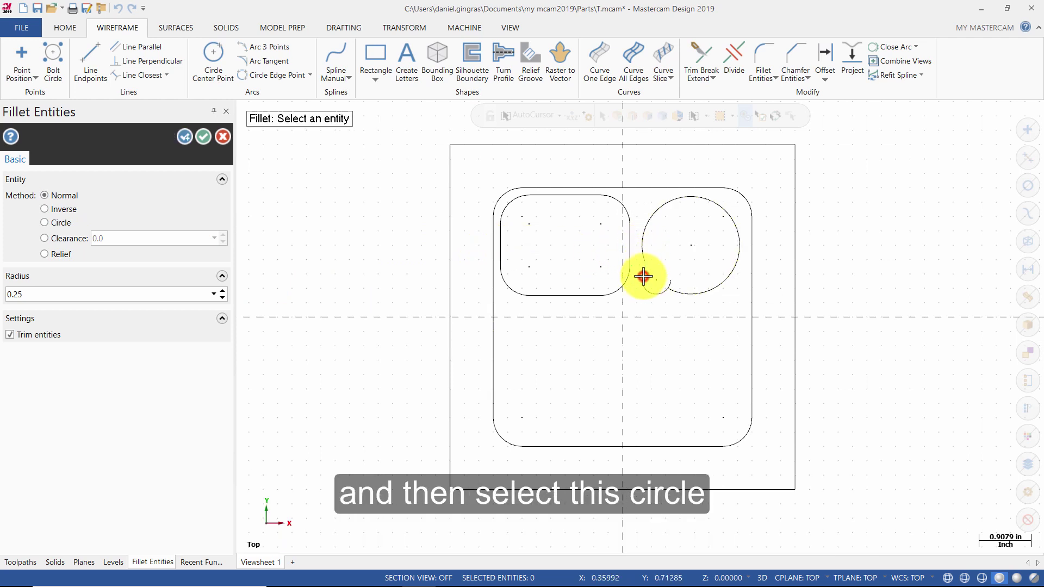
pyautogui.click(705, 290)
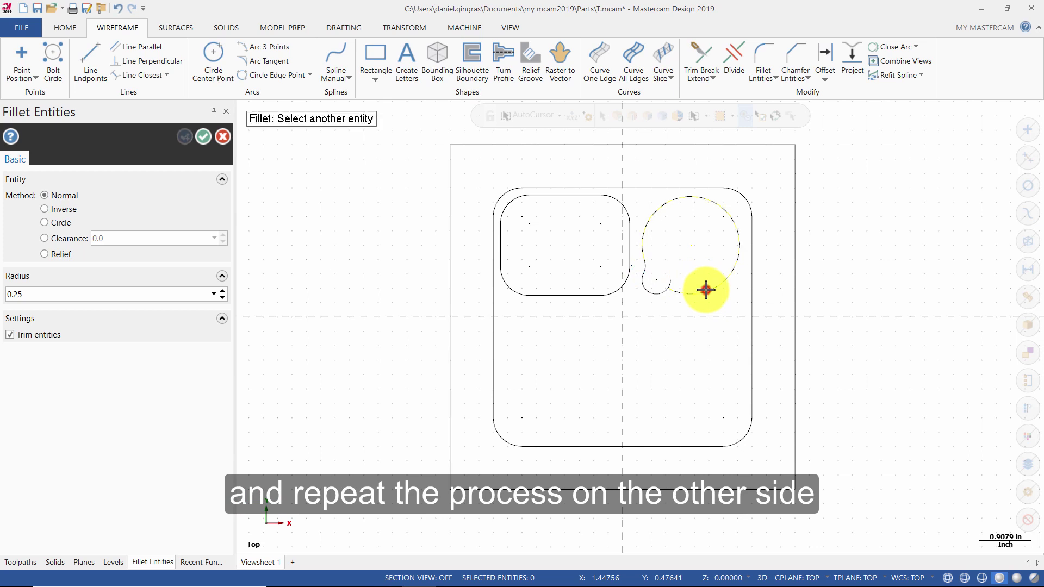
pyautogui.click(658, 292)
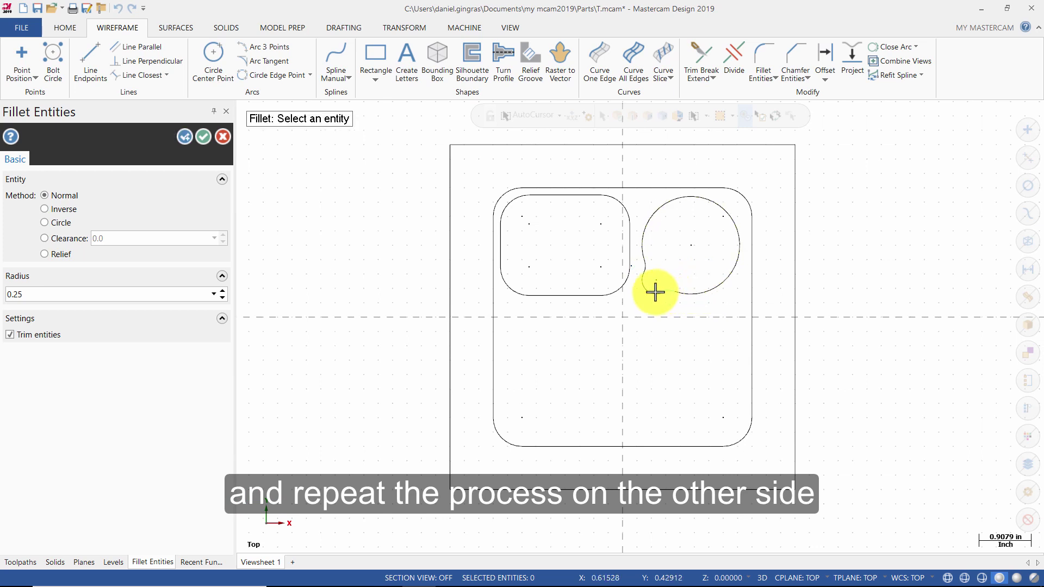
pyautogui.click(199, 139)
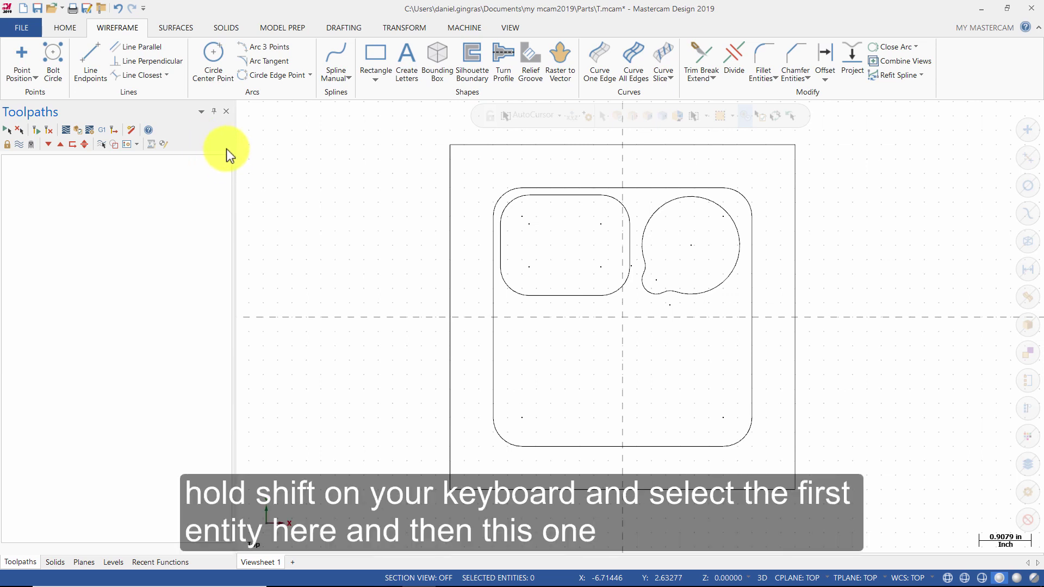
# Step: Select the rounded-rectangle and lobed-circle outlines and bring up the Transform tools
pyautogui.keyDown('shift'); pyautogui.click(528, 195); pyautogui.keyUp('shift')
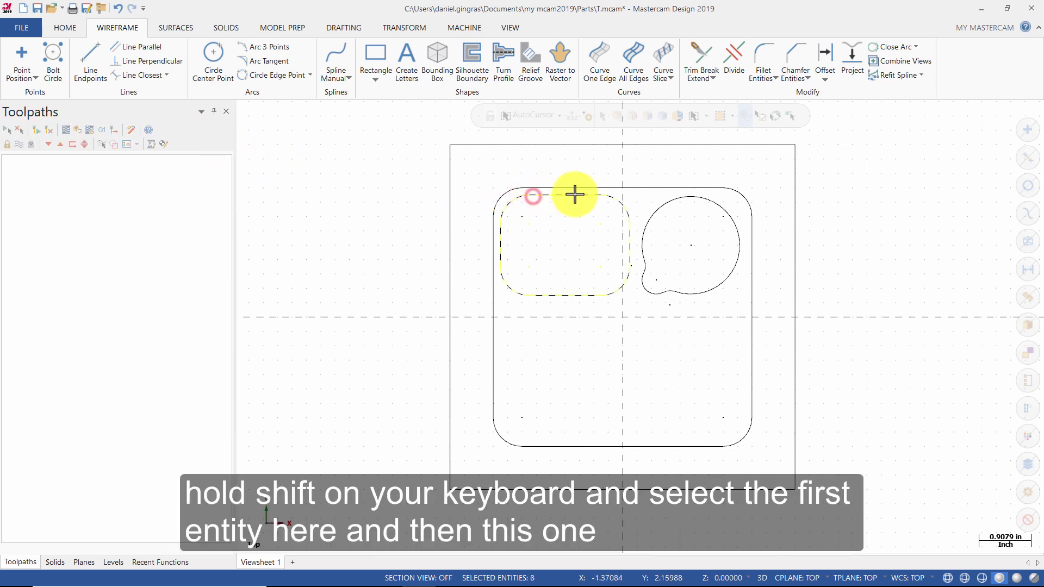
pyautogui.keyDown('shift'); pyautogui.click(664, 205); pyautogui.keyUp('shift')
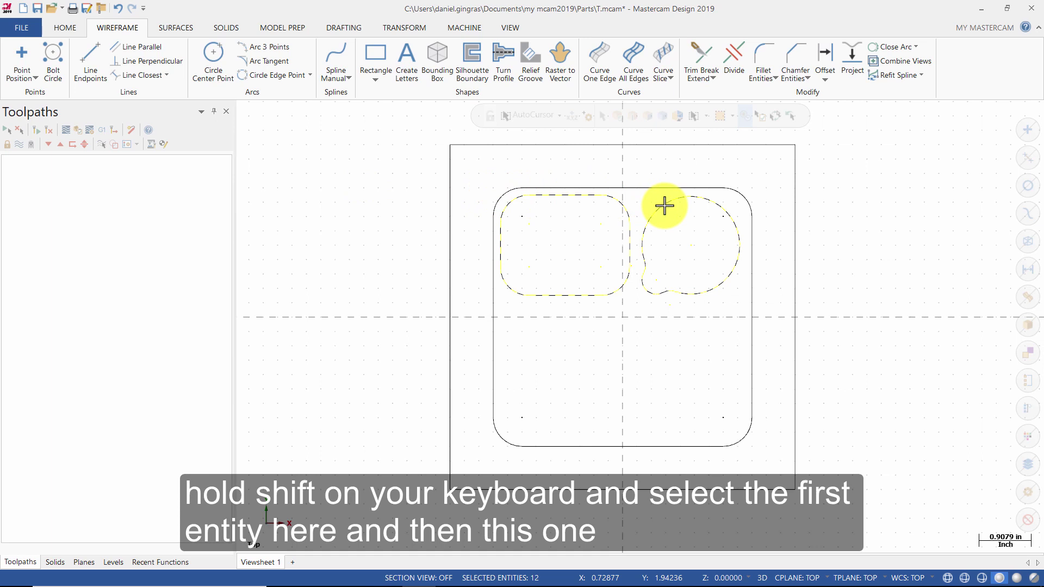
pyautogui.click(402, 30)
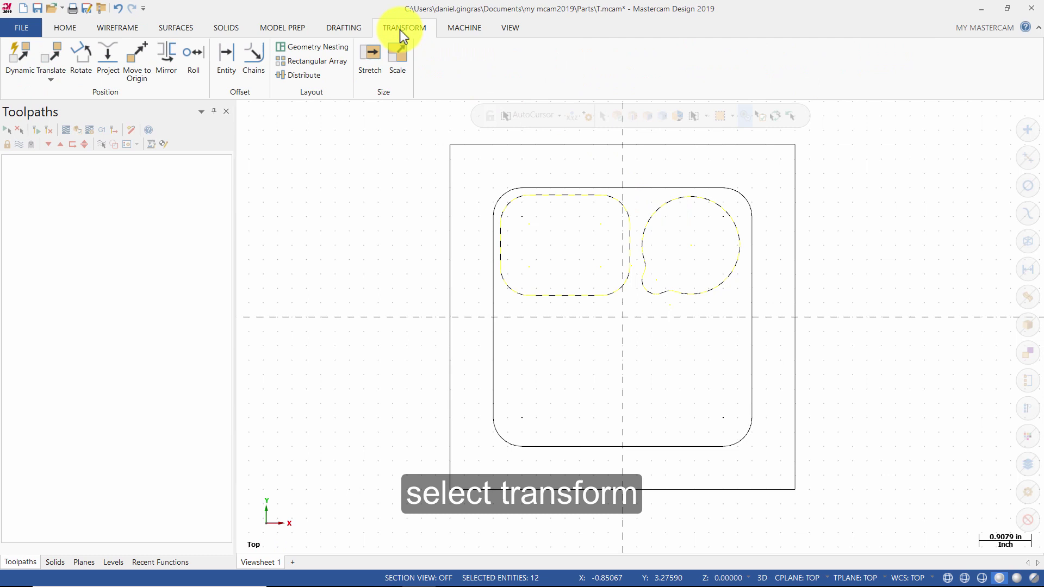
# Step: Mirror-copy both pocket outlines about the X axis, then reselect the new lower copies
pyautogui.click(166, 60)
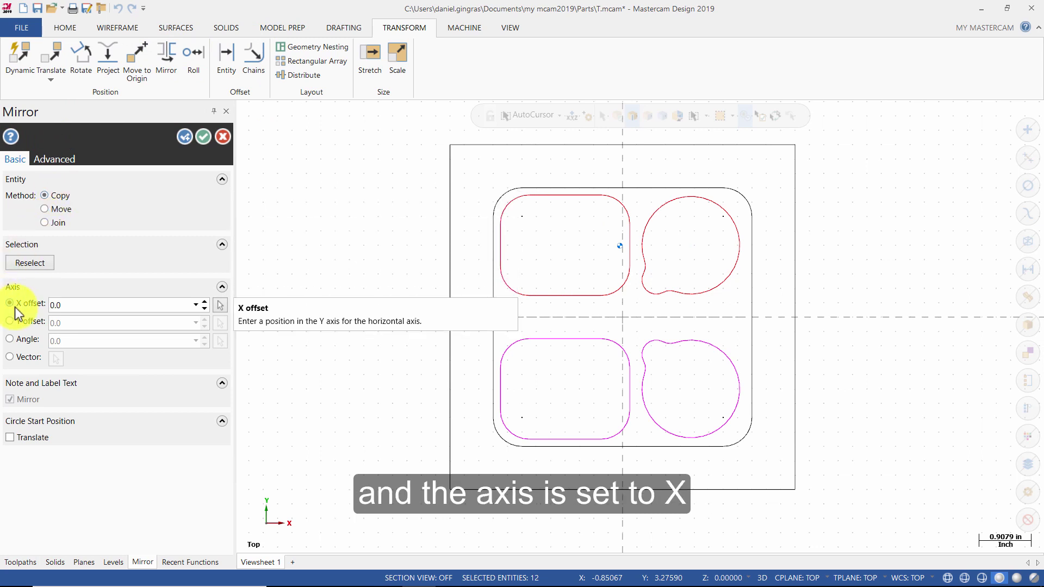
pyautogui.click(184, 139)
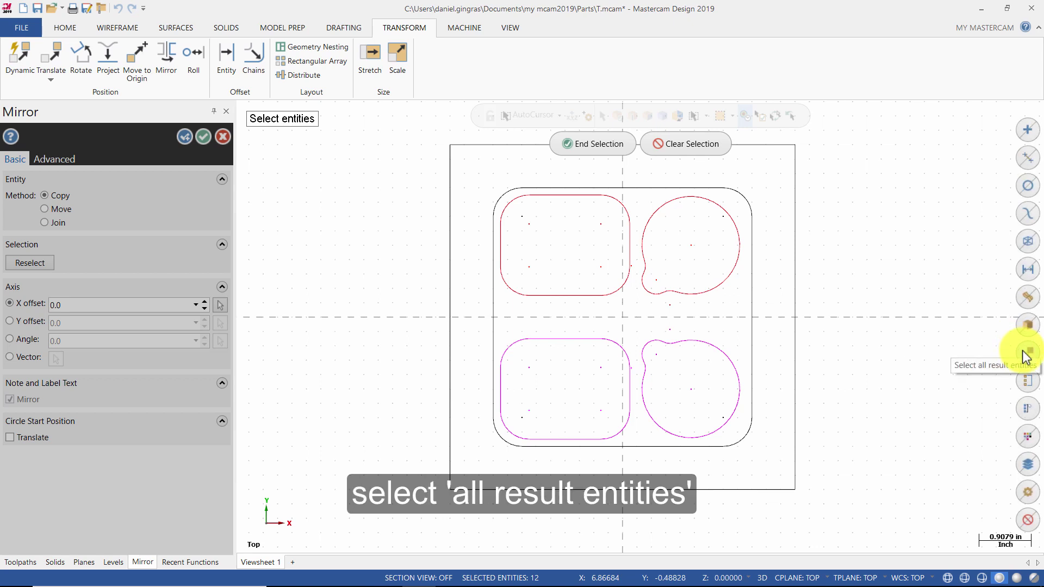
pyautogui.click(1025, 354)
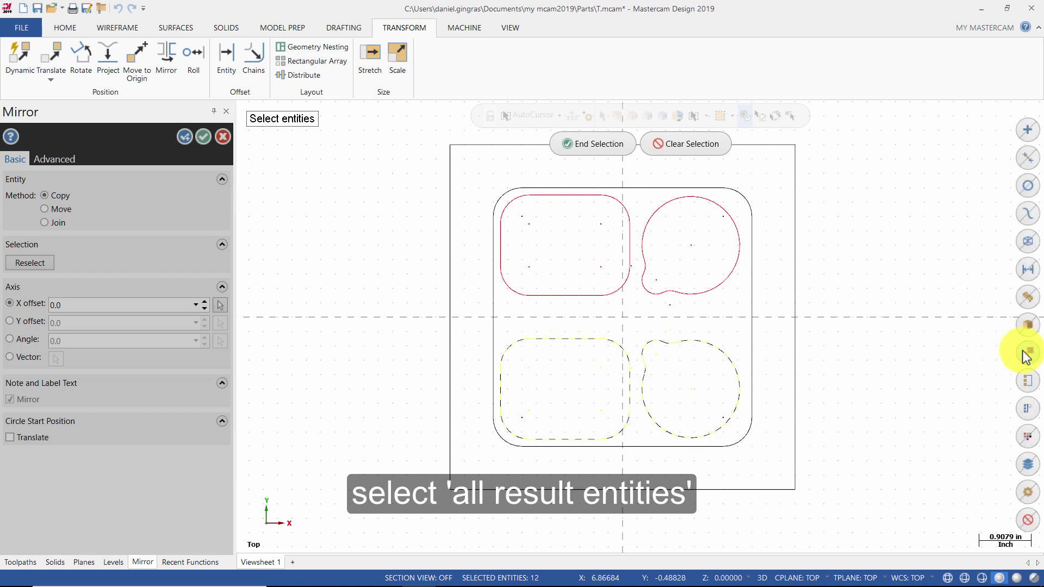
pyautogui.click(600, 144)
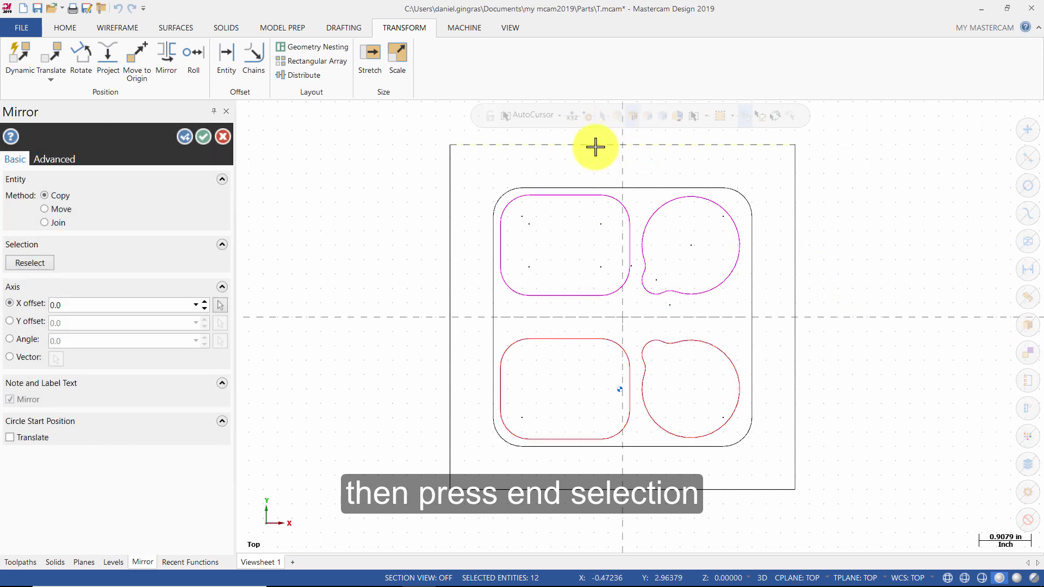
# Step: Set the mirror to Move about the Y axis, putting the lobed circle lower left
pyautogui.click(61, 210)
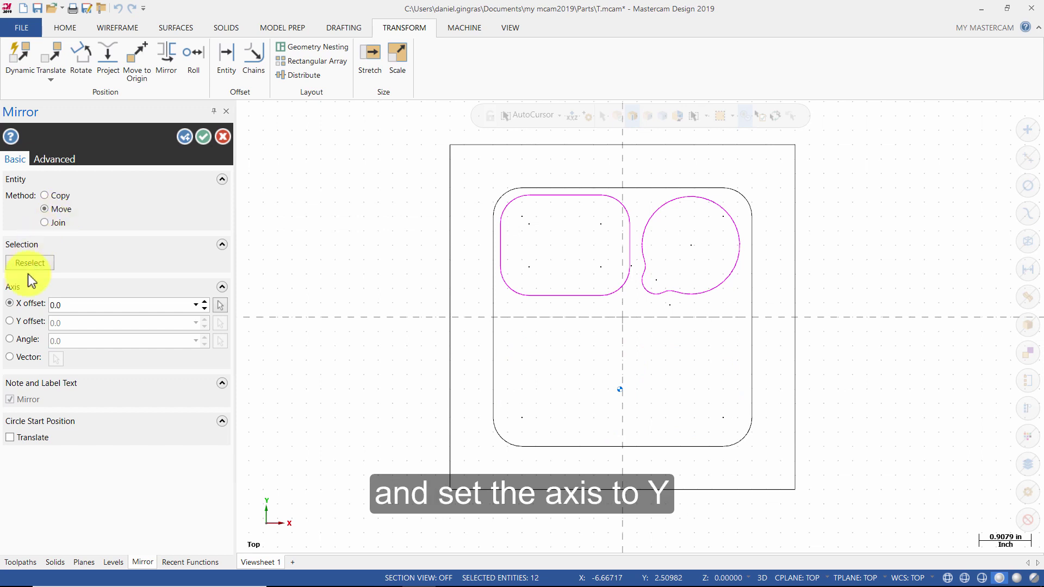
pyautogui.click(11, 321)
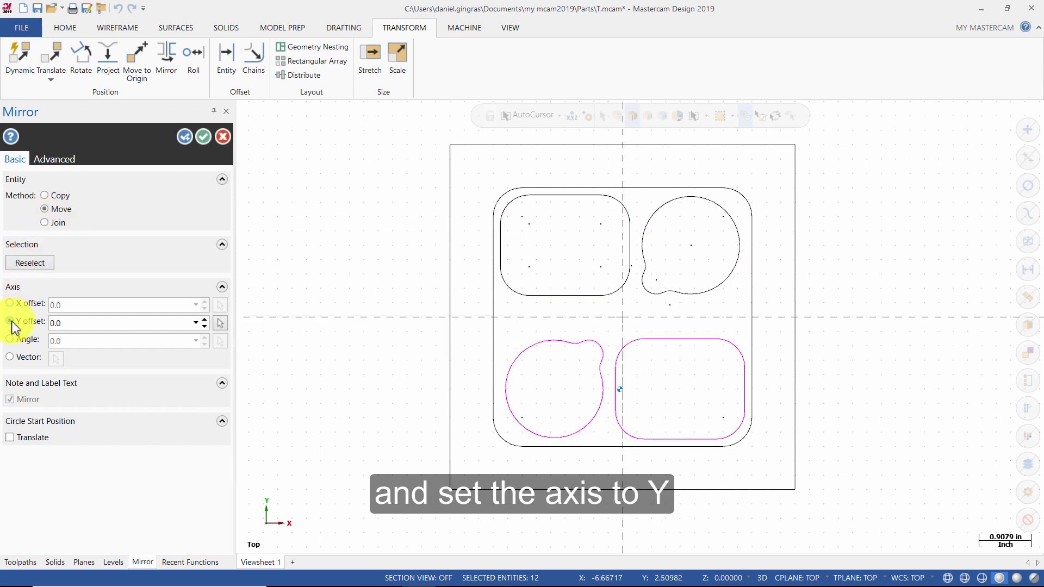